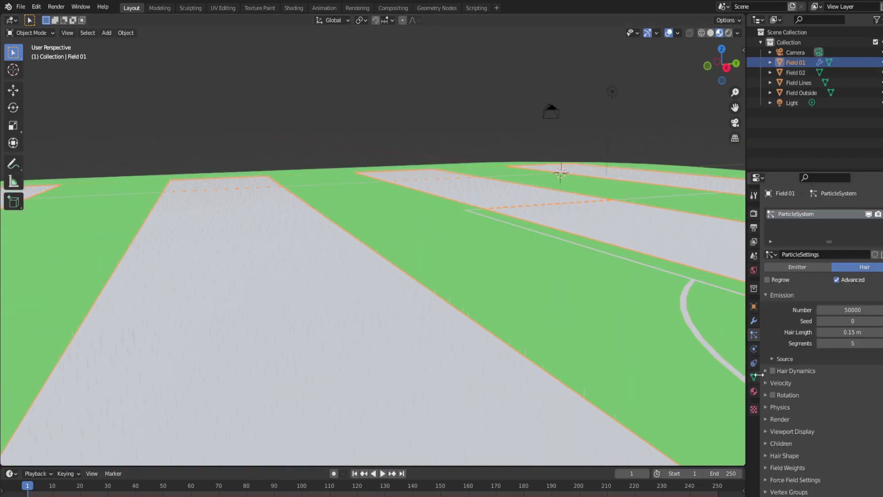
Create a new material for the Field 01 stripes and give it a dark teal base color.
left_click(753, 391)
left_click(828, 255)
left_click(845, 359)
left_click_drag(882, 221, 882, 265)
left_click(848, 222)
left_click(754, 335)
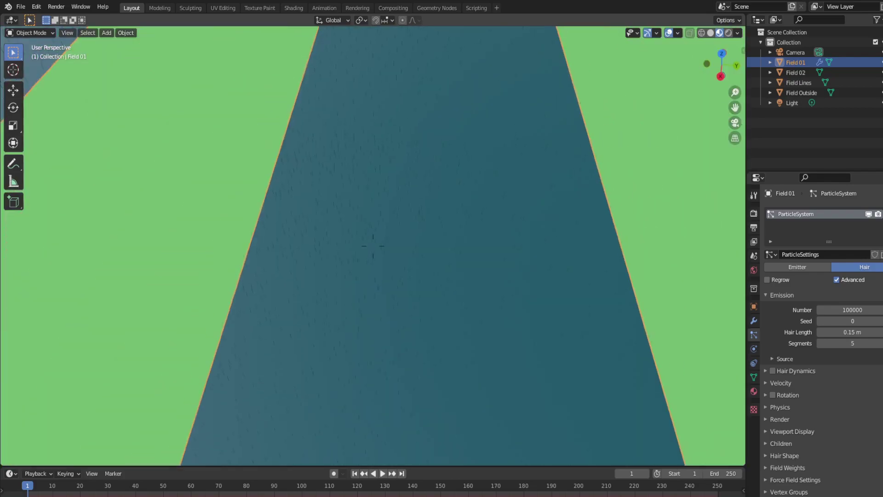
Set the Field 01 hair particle number to 1000000.
left_click(851, 319)
left_click(853, 309)
type("1000000")
key("Return")
left_click(667, 258)
middle_click_drag(460, 322, 373, 247)
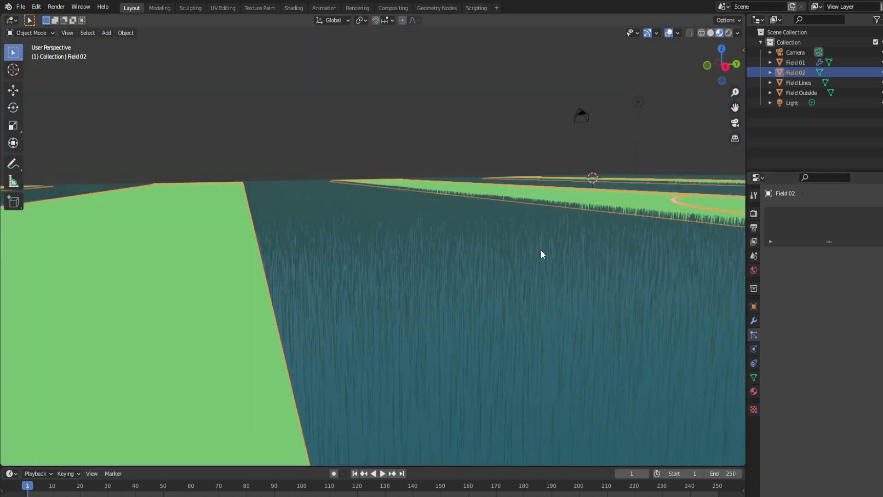
middle_click_drag(541, 255, 546, 268)
Try Simple children on the Field 01 hair particles.
left_click(336, 134)
left_click(335, 161)
scroll(802, 407, "down", 2)
left_click(801, 406)
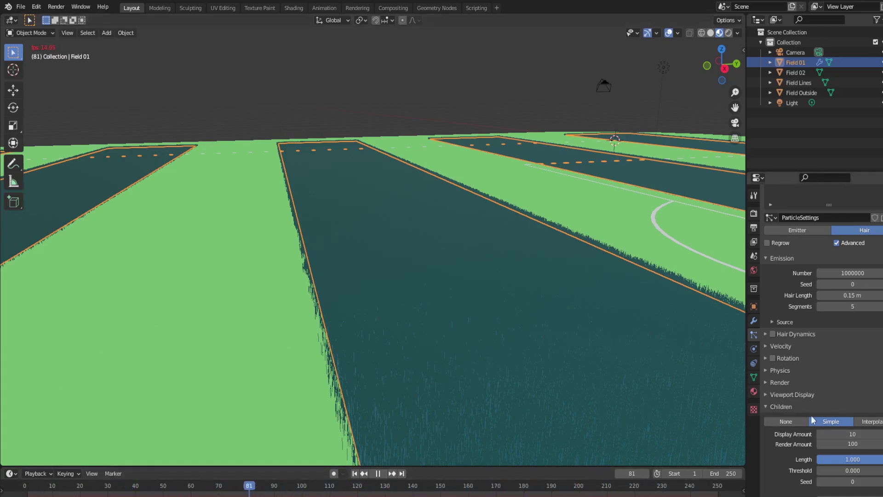
scroll(506, 346, "down", 8)
Stop the animation playback and set the hair particles' Children back to None.
left_click(378, 473)
scroll(377, 316, "up", 8)
key("shift+grave")
left_click(373, 247)
scroll(410, 230, "down", 5)
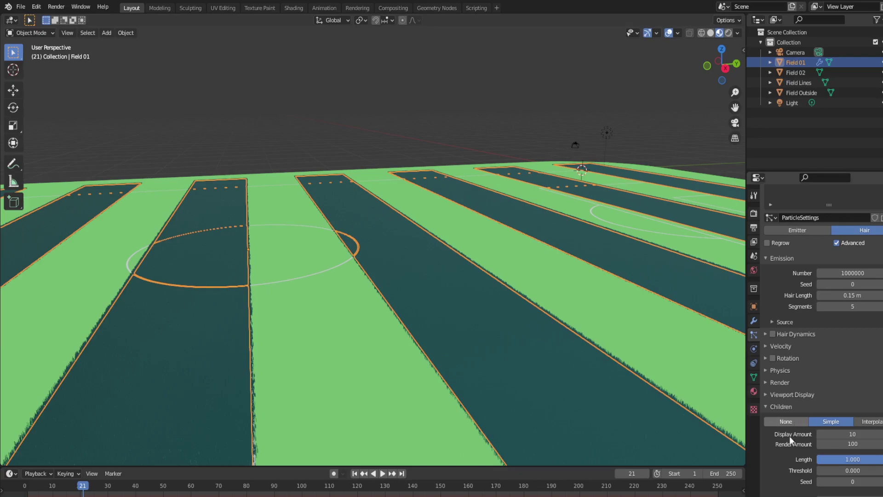
left_click(786, 421)
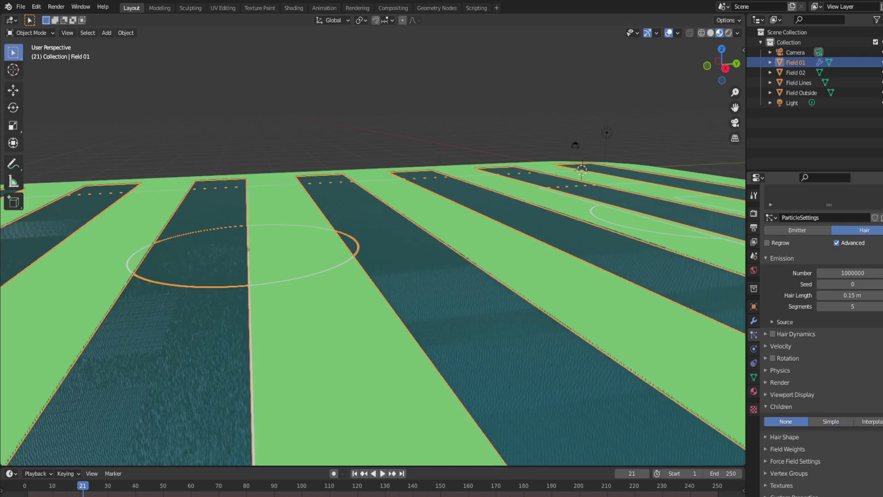
Set the Brownian force in the hair particles' physics to 0.05 to roughen the grass blades.
scroll(580, 343, "up", 5)
left_click(790, 370)
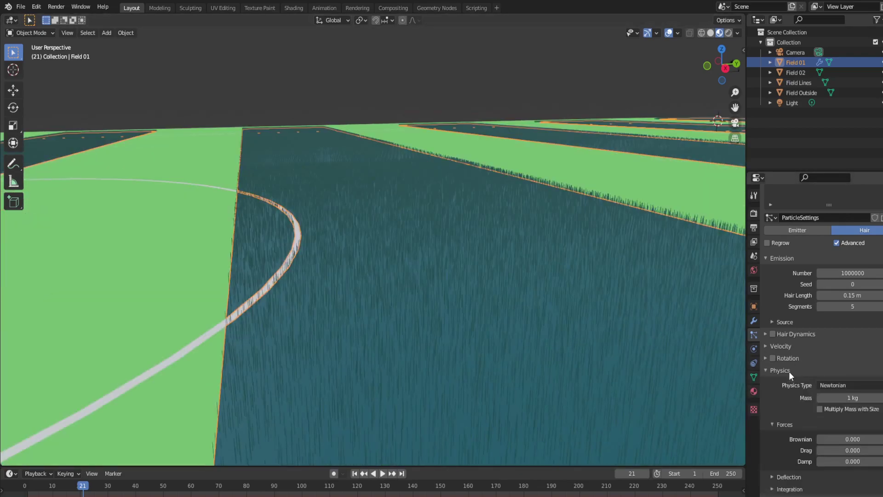
scroll(790, 371, "down", 1)
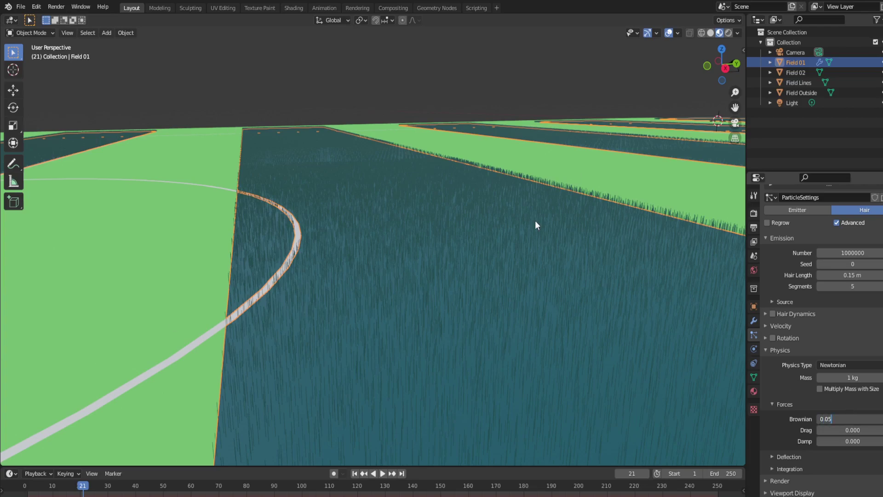
key("Return")
key("shift+grave")
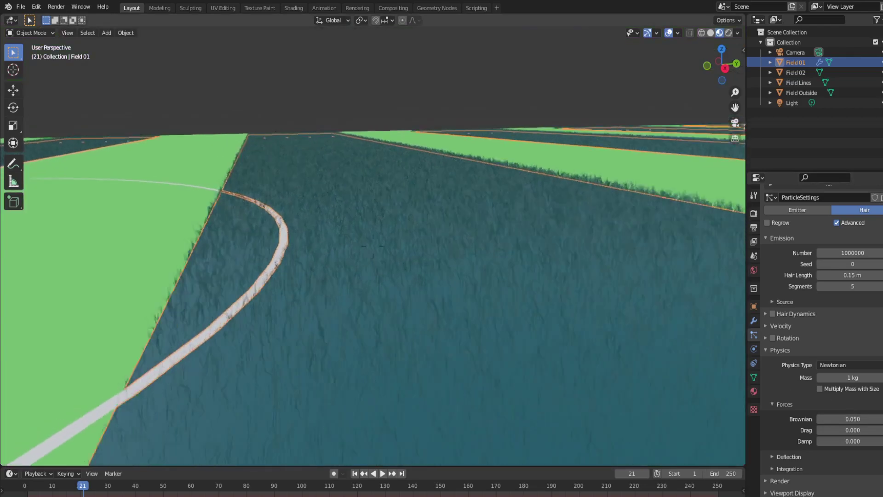
key("e")
key("s")
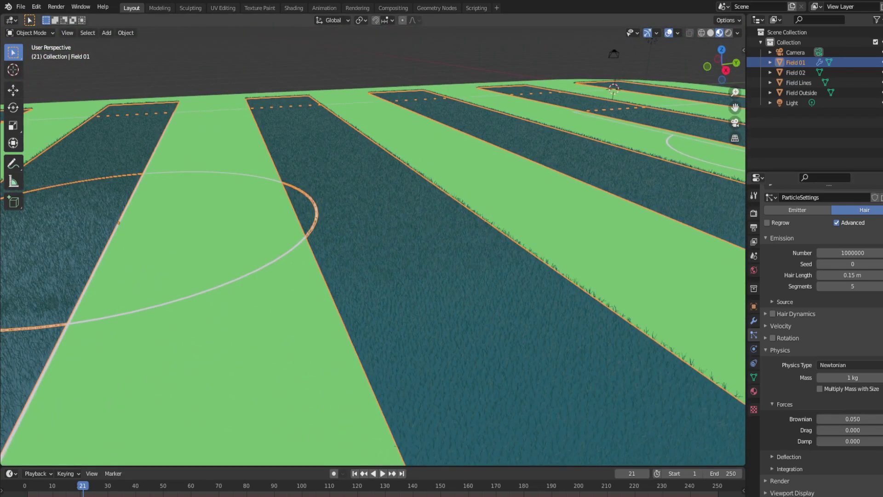
Try Cycles as the render engine, look at its denoising options, and switch back to Eevee.
left_click(753, 213)
left_click(834, 212)
left_click(835, 251)
middle_click_drag(552, 230, 570, 226)
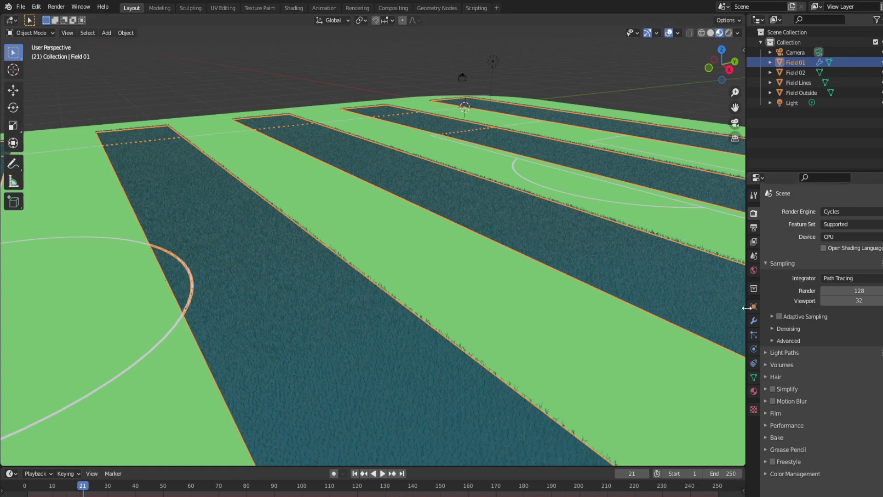
left_click(818, 329)
left_click(837, 211)
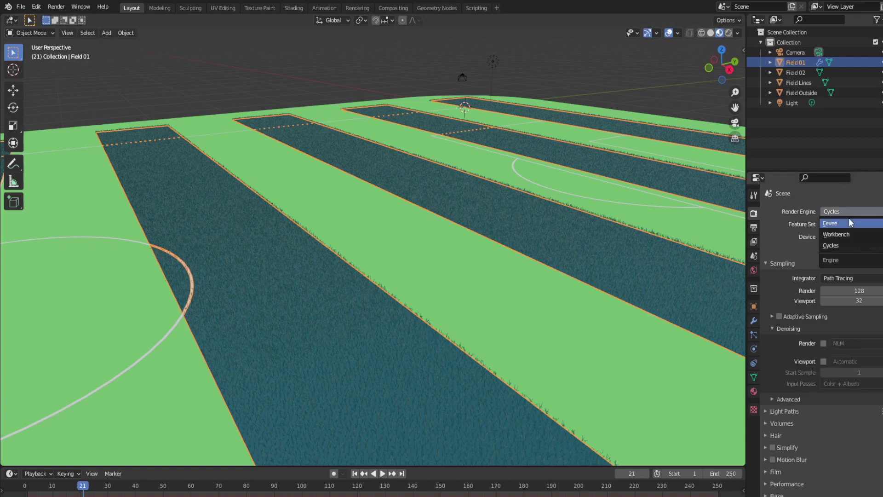
left_click(837, 223)
Split off an area below the viewport as a Shader Editor and frame the nodes of Material.002.
left_click_drag(111, 466, 92, 402)
left_click_drag(65, 422, 24, 424)
left_click(11, 409)
left_click(41, 377)
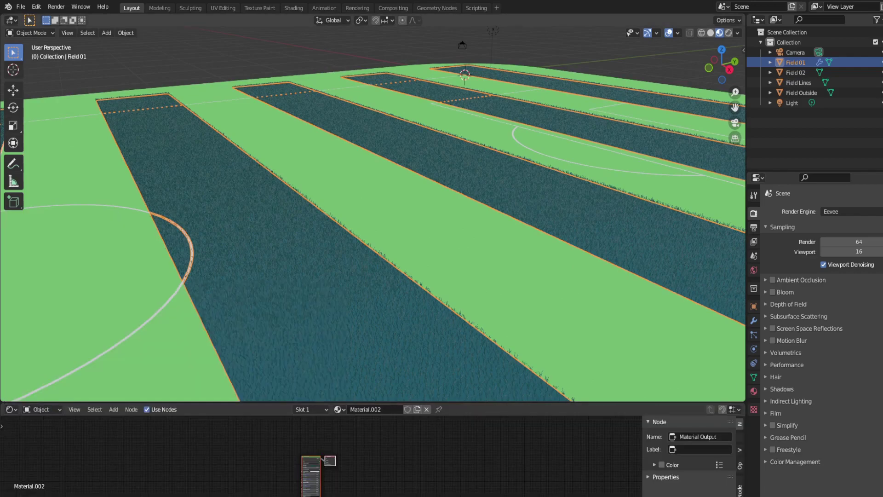
scroll(321, 459, "up", 3)
scroll(304, 464, "up", 3)
scroll(304, 465, "down", 2)
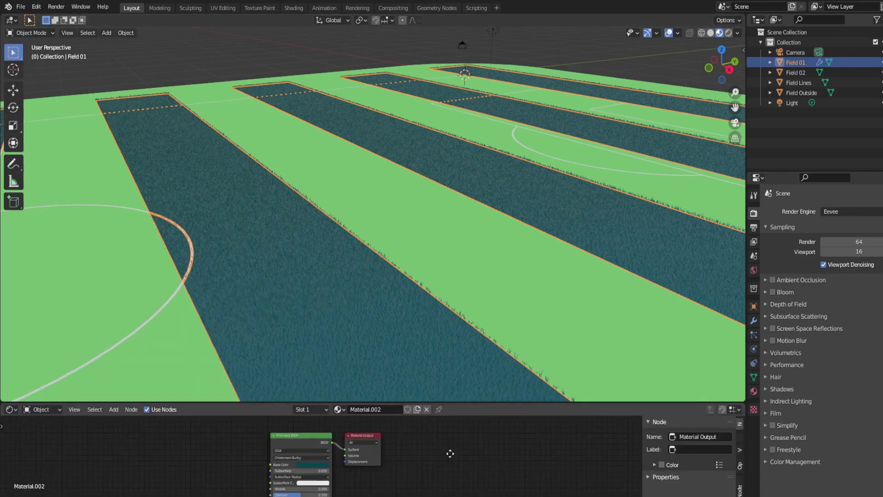
scroll(304, 465, "up", 4)
middle_click_drag(204, 457, 351, 493)
right_click(351, 453)
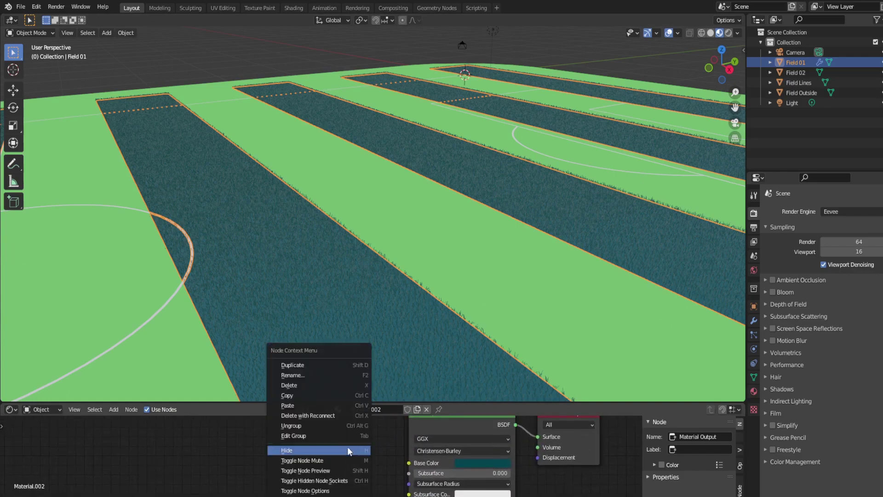
left_click(120, 409)
left_click(137, 402)
key("Down")
key("Down")
key("Up")
key("Up")
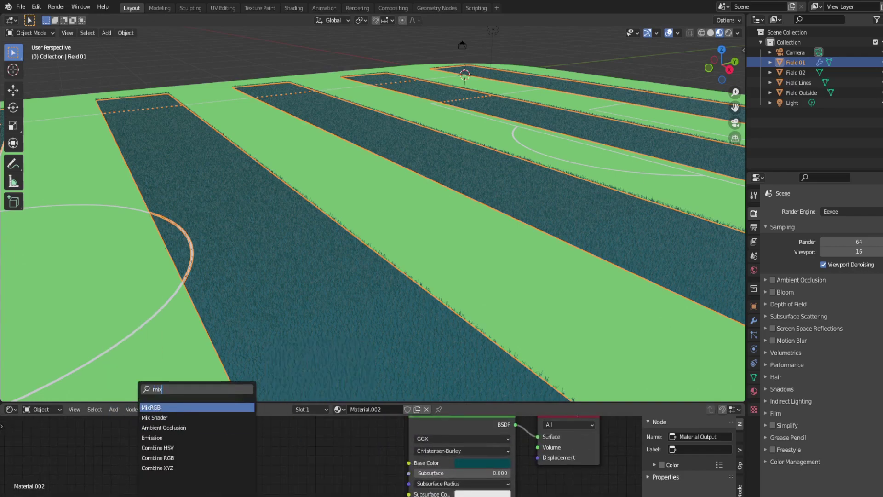
left_click(184, 417)
left_click(331, 444)
key("x")
Add a MixRGB node, connect its color to the Principled BSDF's Base Color, and set its factor to 0.6.
left_click(115, 409)
left_click(133, 399)
left_click(157, 408)
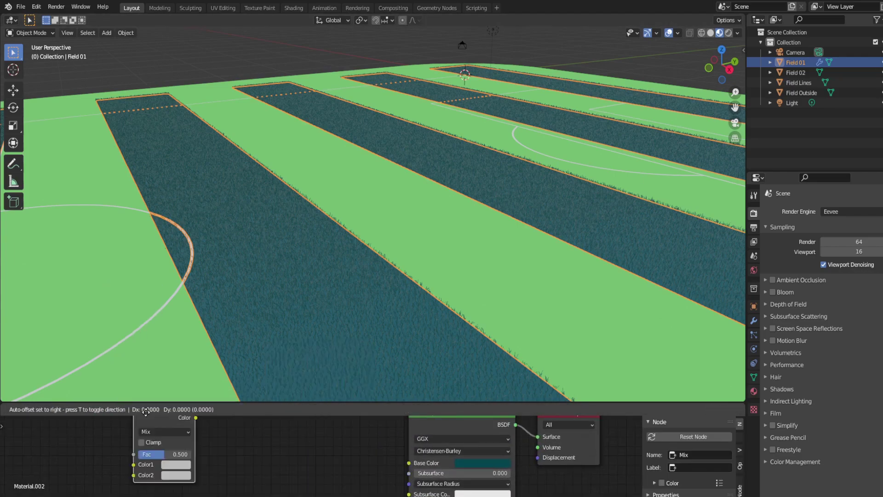
left_click(299, 440)
scroll(363, 454, "down", 4)
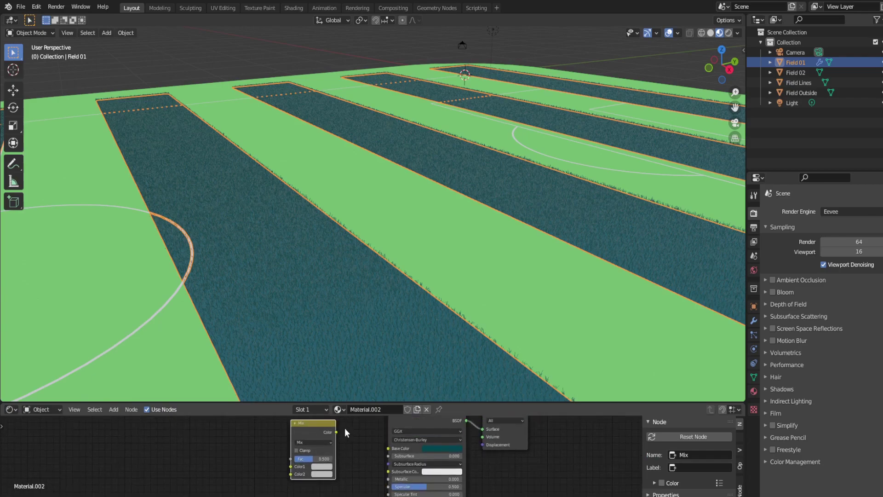
left_click_drag(336, 432, 388, 448)
left_click(331, 459)
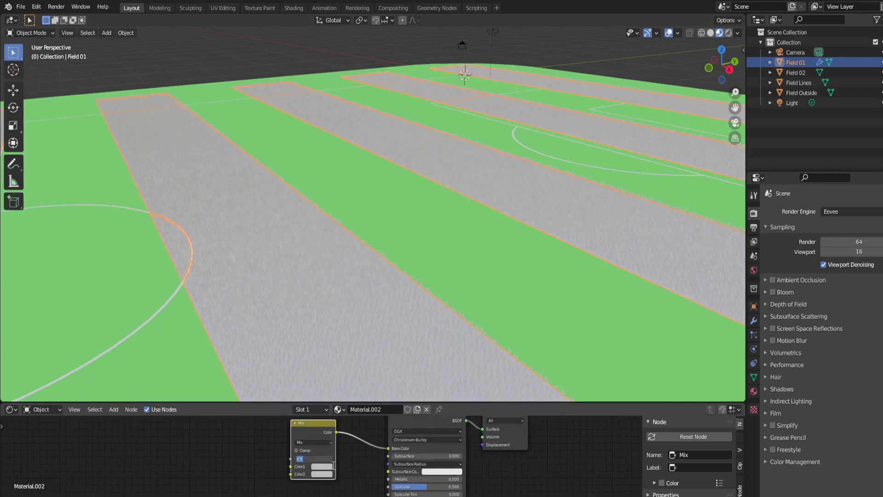
Add a ColorRamp node beside the Mix node and duplicate it directly below.
left_click(114, 409)
left_click(124, 399)
type("c")
left_click(123, 418)
left_click(121, 427)
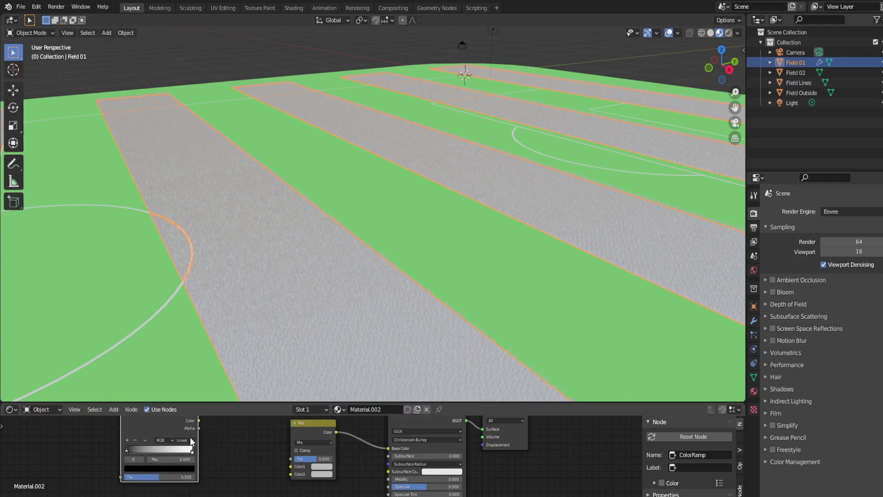
scroll(206, 443, "down", 4)
left_click_drag(205, 436, 237, 437)
key("shift+d")
left_click(244, 472)
scroll(244, 472, "up", 3)
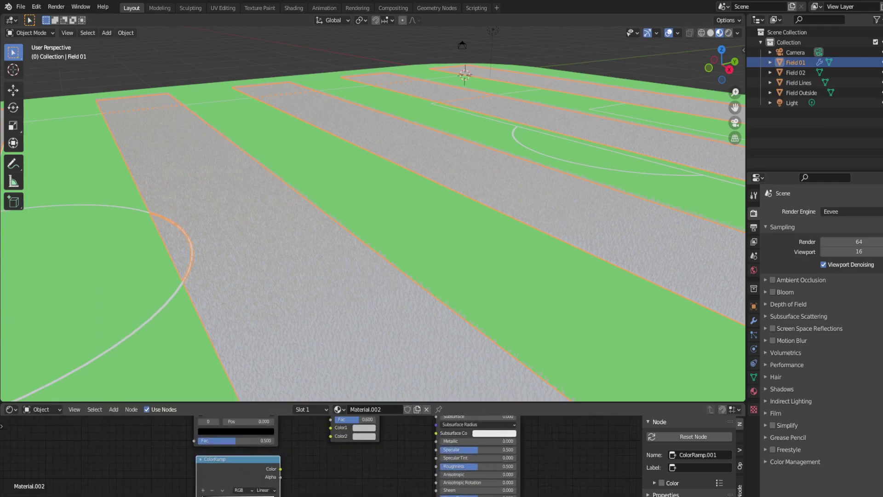
middle_click_drag(258, 448, 271, 492)
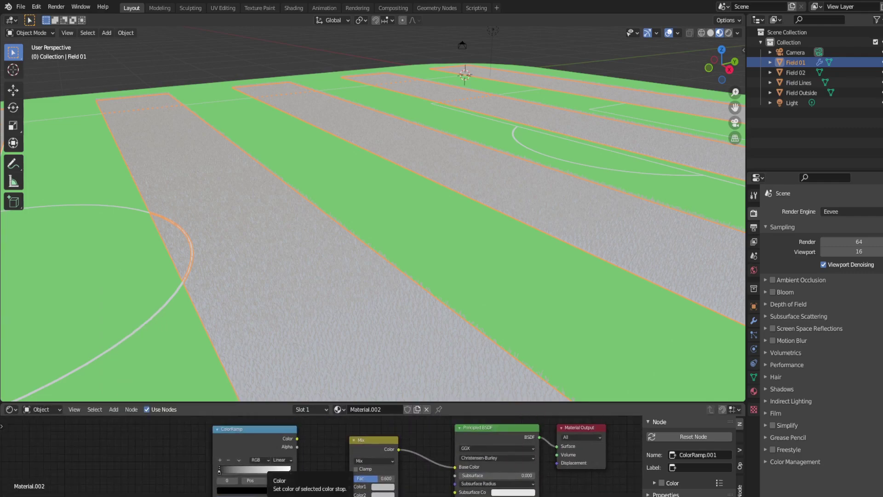
Set the upper ColorRamp's stops to olive green at position 0.482 and dark green 3C421B at position 0.491.
left_click(264, 490)
left_click(269, 446)
key("ctrl+v")
middle_click_drag(181, 467, 190, 420)
left_click_drag(299, 425, 278, 428)
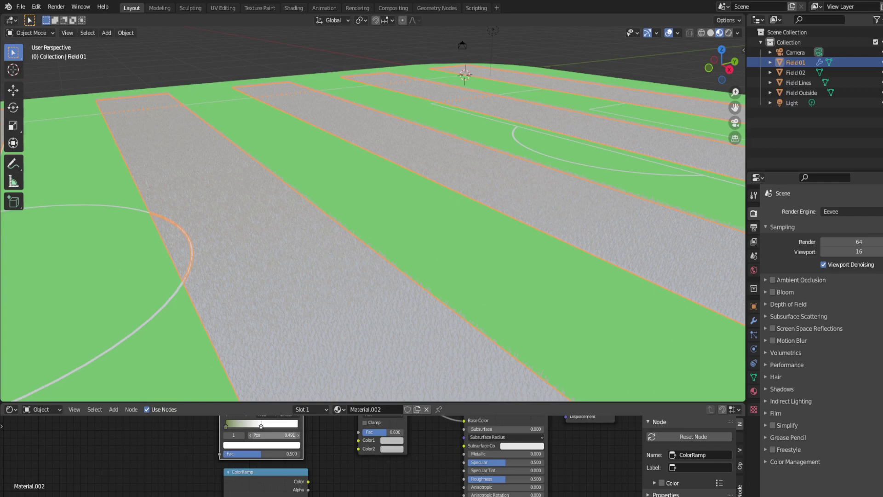
left_click(264, 445)
key("ctrl+v")
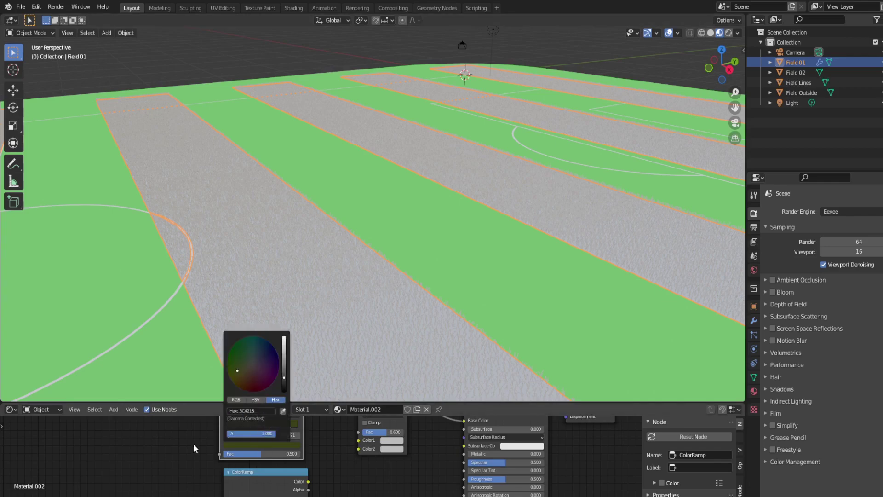
left_click(209, 439)
left_click_drag(227, 426, 232, 427)
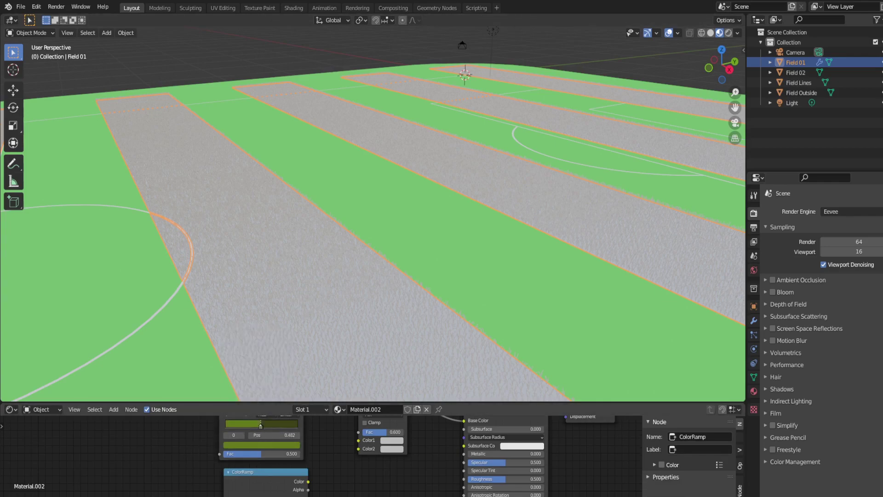
Move the lower ColorRamp's white stop to position 0.777 and color it dark olive green.
middle_click_drag(278, 487, 285, 435)
left_click(285, 481)
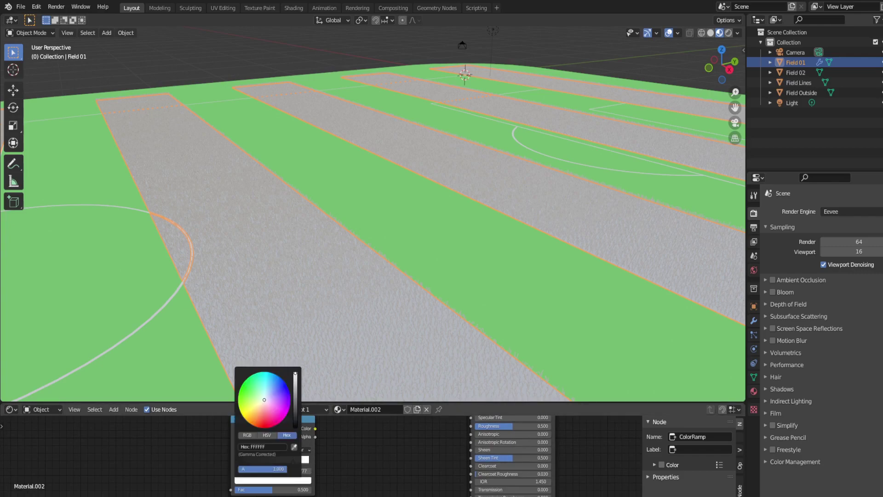
left_click(294, 464)
left_click(287, 480)
key("ctrl+v")
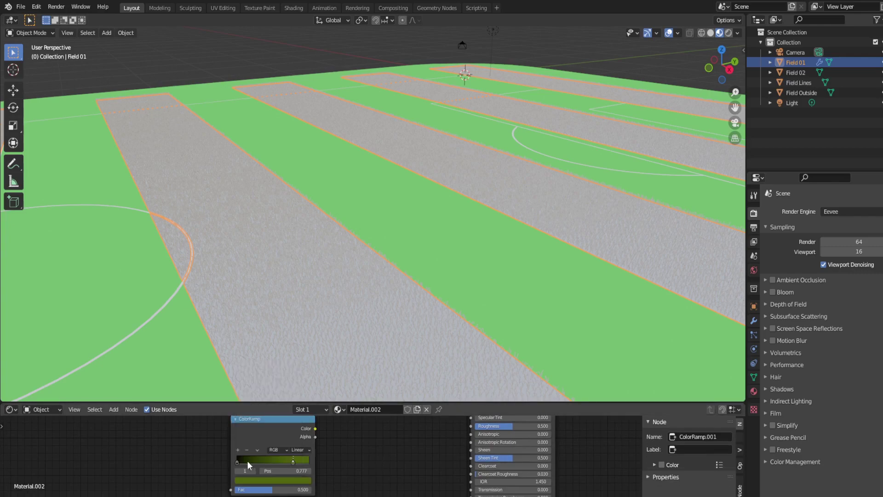
Move the lower ColorRamp's black stop to position 0.773 and color it a lighter olive green.
left_click(239, 462)
left_click(283, 483)
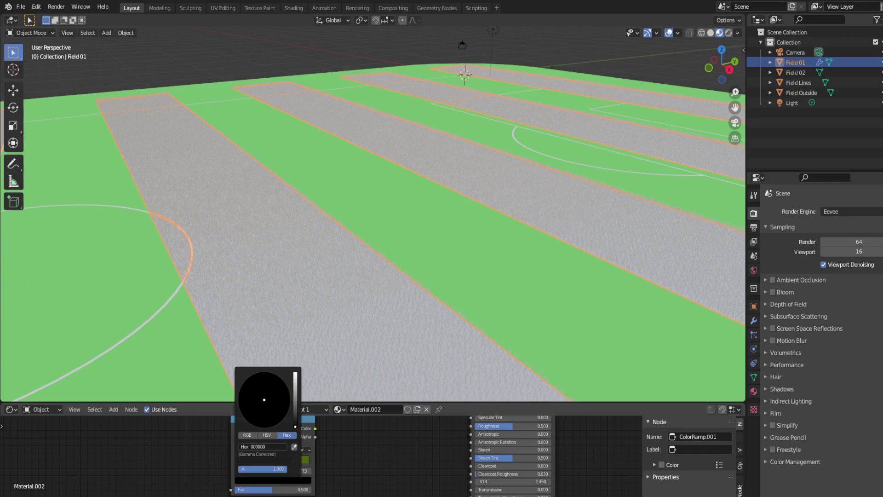
left_click(284, 481)
left_click_drag(271, 446, 187, 455)
key("ctrl+v")
key("Return")
left_click(283, 481)
key("ctrl+v")
Connect the upper ColorRamp to the Mix node's Color1 and the lower ColorRamp to its Color2.
scroll(423, 441, "down", 4)
middle_click_drag(422, 440, 468, 473)
scroll(415, 456, "up", 3)
middle_click_drag(415, 457, 305, 454)
left_click_drag(276, 465, 320, 437)
middle_click_drag(307, 433, 333, 476)
left_click_drag(299, 431, 326, 469)
middle_click_drag(153, 486, 358, 433)
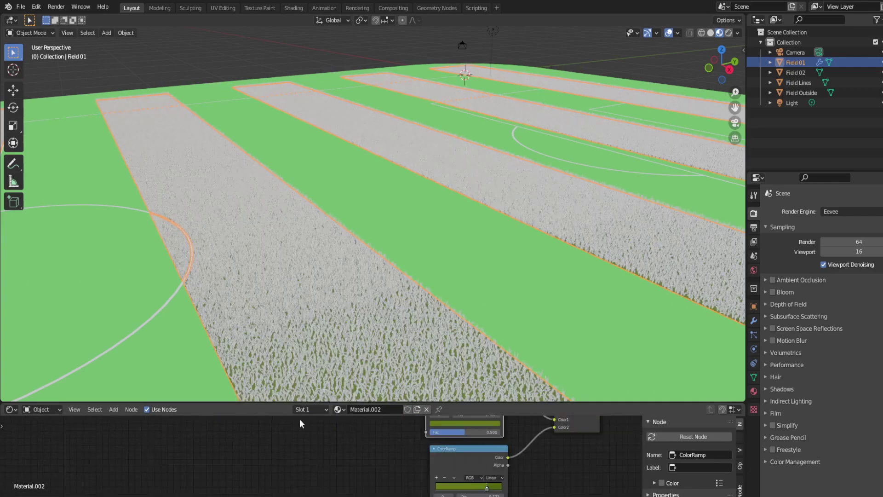
Add a Noise Texture node and connect its factor output to the upper ColorRamp's factor.
left_click(79, 411)
left_click(115, 410)
left_click(119, 396)
type("noise")
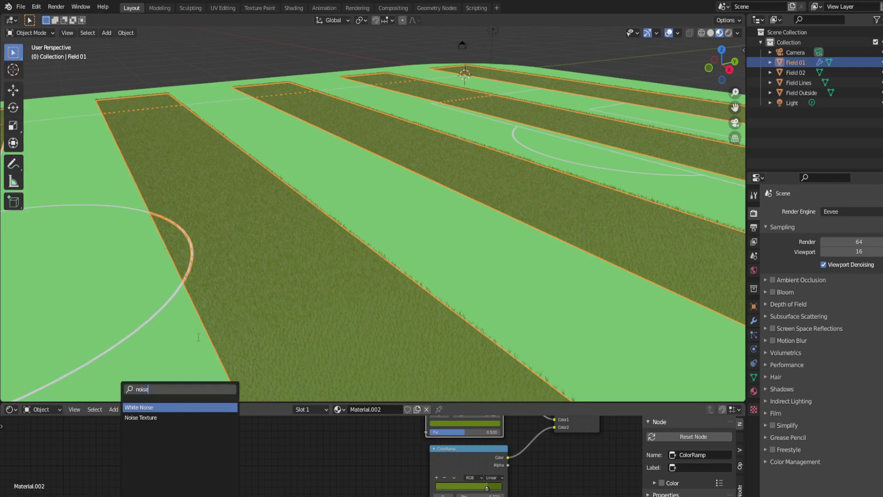
left_click(153, 418)
left_click(285, 439)
middle_click_drag(297, 432, 283, 465)
left_click_drag(282, 462, 413, 465)
left_click_drag(263, 454, 319, 426)
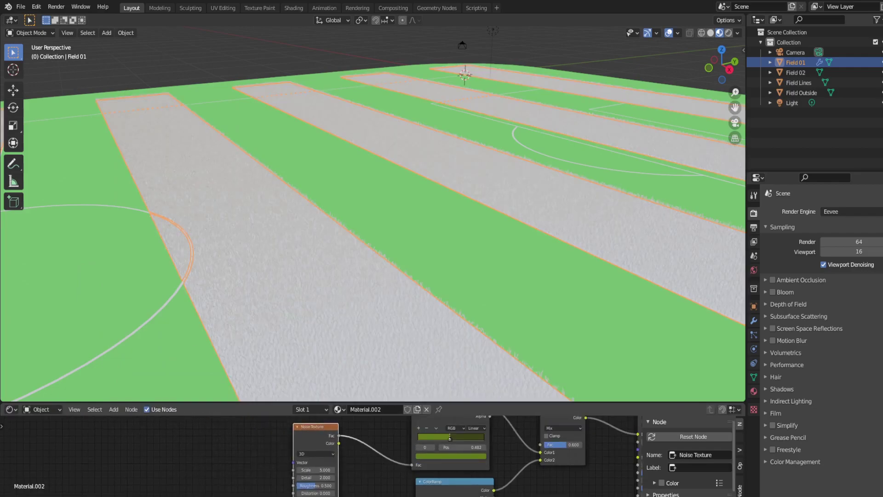
Duplicate the Noise Texture node and place the copy near the ColorRamp nodes.
scroll(395, 475, "down", 5, "shift")
key("shift+d")
left_click(379, 422)
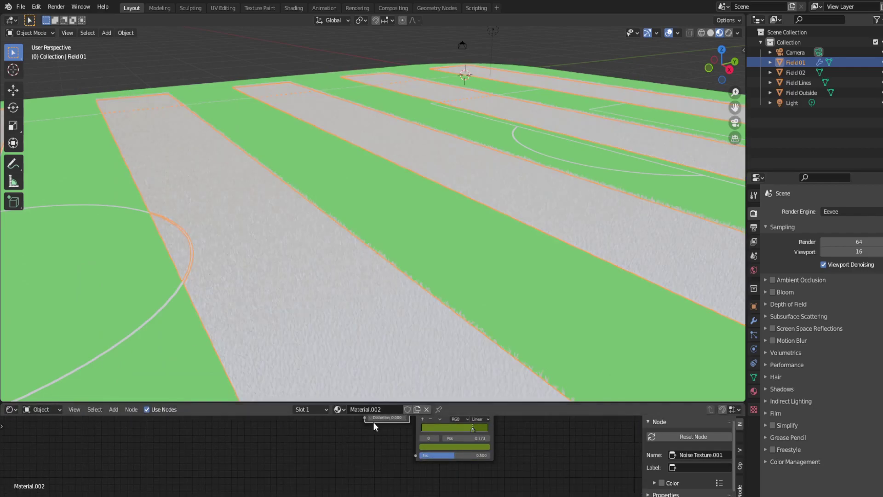
left_click_drag(375, 457, 372, 459)
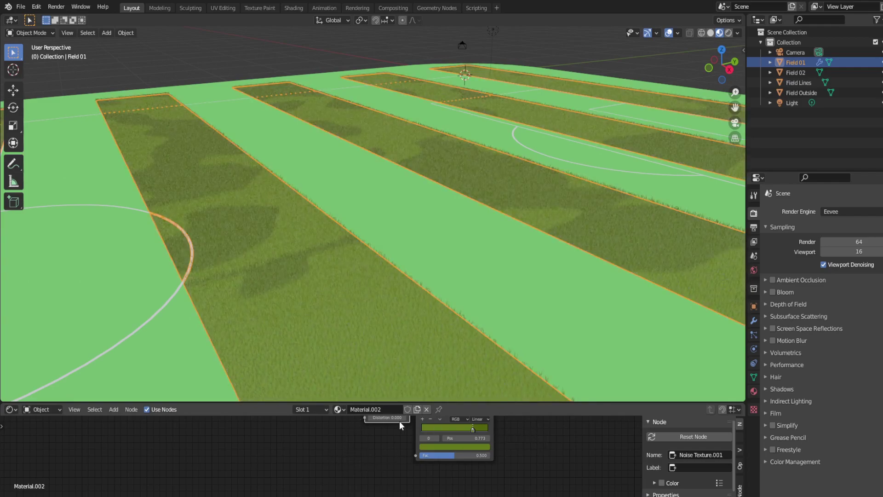
middle_click_drag(561, 442, 553, 496)
left_click_drag(373, 434, 364, 441)
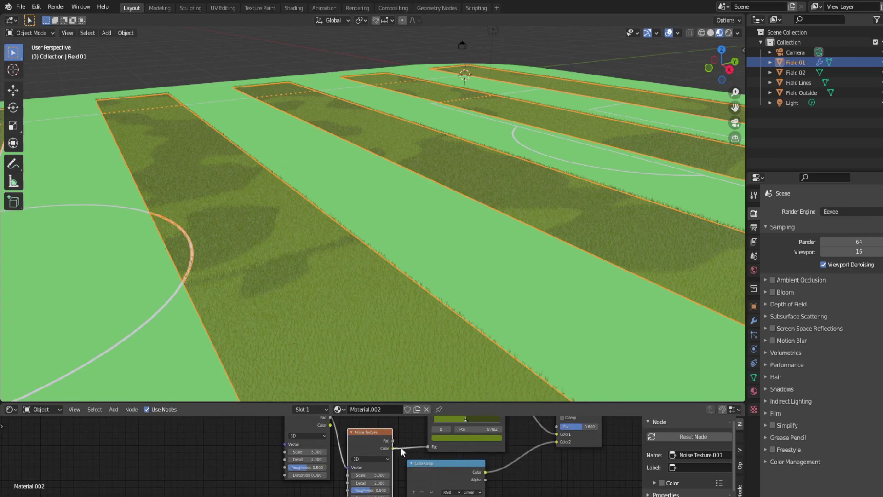
Reconnect the original Noise Texture directly to the upper ColorRamp and link the duplicate to the lower ColorRamp's factor.
left_click_drag(427, 447, 399, 451)
left_click_drag(347, 467, 428, 447)
left_click_drag(365, 432, 294, 486)
scroll(323, 466, "down", 2)
middle_click_drag(383, 477, 372, 433)
left_click_drag(311, 444, 374, 468)
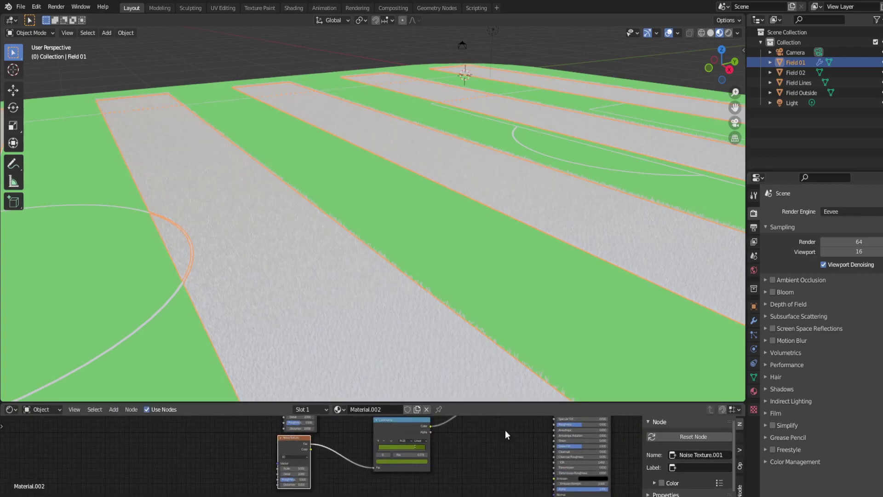
Choose the distribution method on the Principled BSDF node and bring its lower settings into view.
scroll(434, 460, "up", 5)
middle_click_drag(552, 438, 338, 485)
middle_click_drag(526, 452, 438, 495)
scroll(548, 457, "up", 3)
left_click(346, 469)
left_click(346, 490)
middle_click_drag(501, 485, 495, 285)
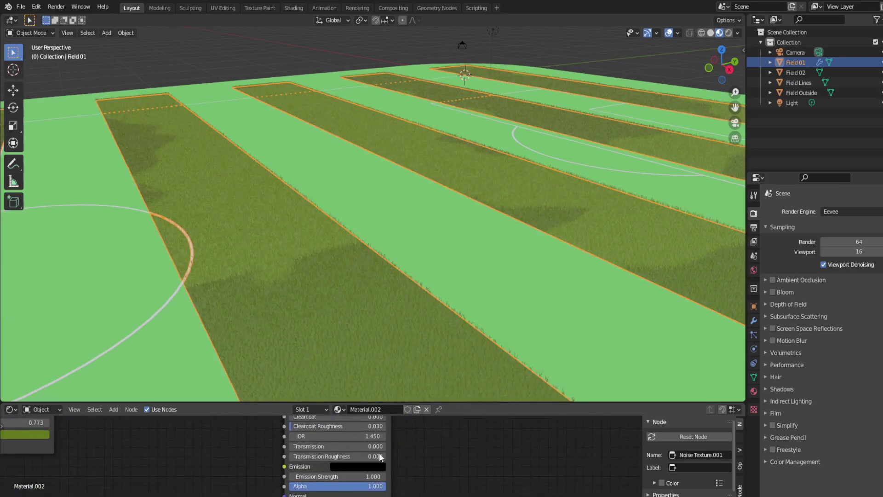
Set the IOR of the grass material's Principled BSDF to 1.4.
double_click(358, 437)
type("1.4")
key("Return")
middle_click_drag(414, 435, 410, 470)
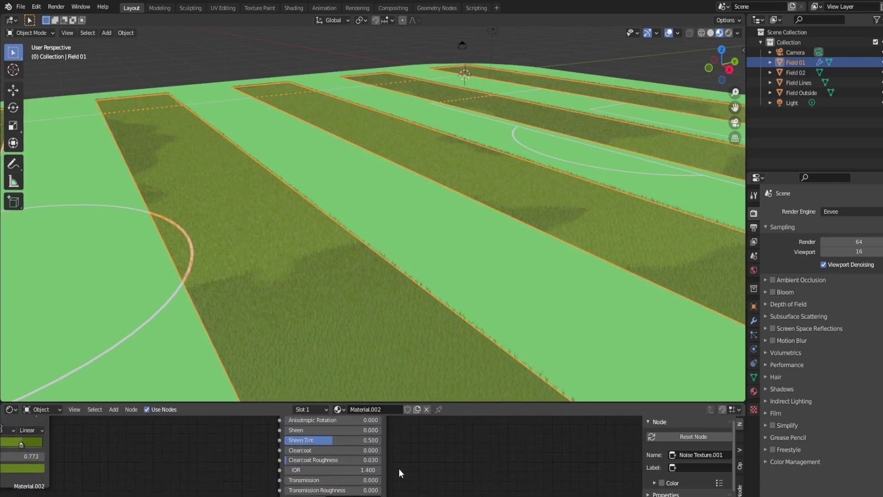
middle_click_drag(452, 437, 447, 488)
scroll(374, 212, "up", 4)
Add a second material slot with a new material to Field 01.
middle_click_drag(375, 213, 355, 202)
left_click(753, 391)
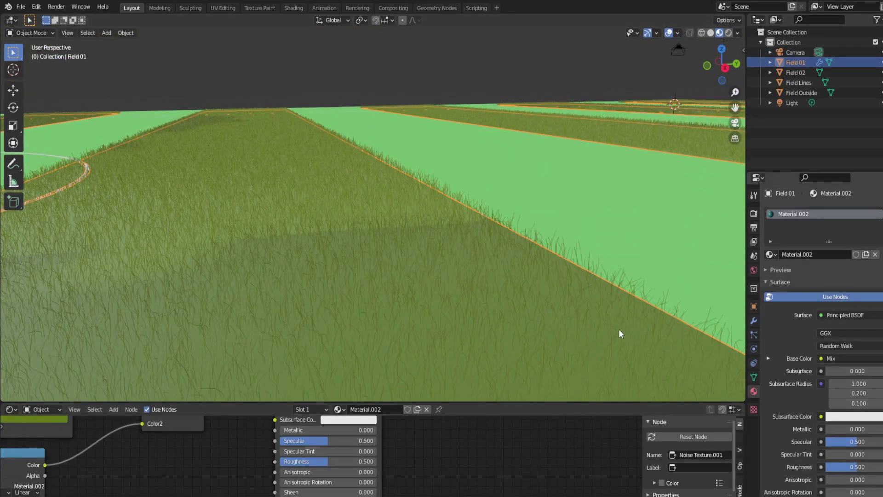
left_click(882, 225)
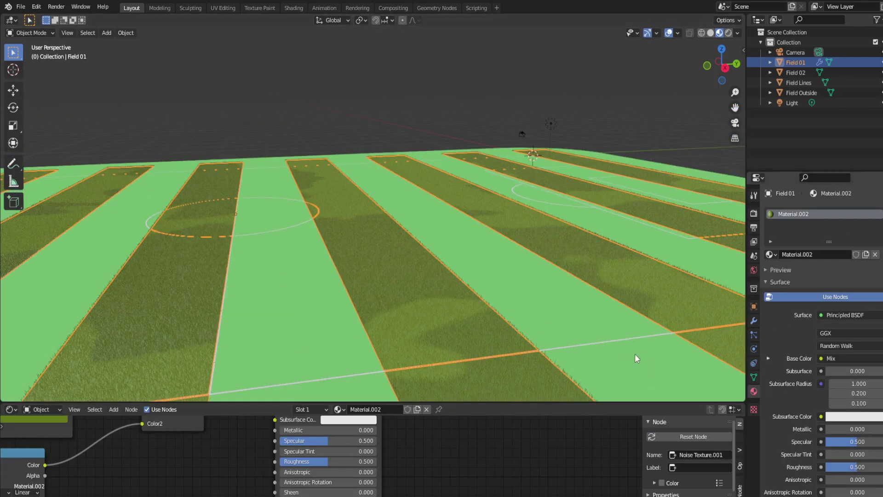
left_click(878, 214)
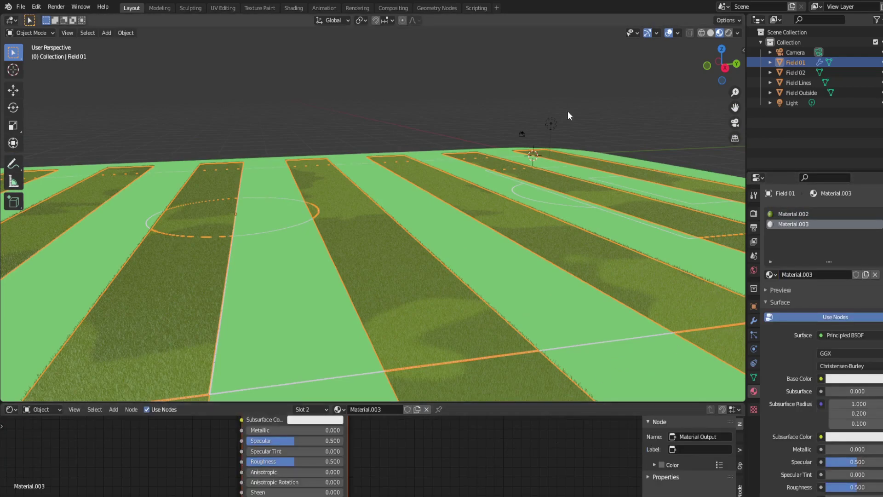
View the grass up close, reselect Field 01 and make Material.002 its active material slot again.
left_click(550, 141)
key("shift+grave")
key("w")
key("s")
left_click(373, 214)
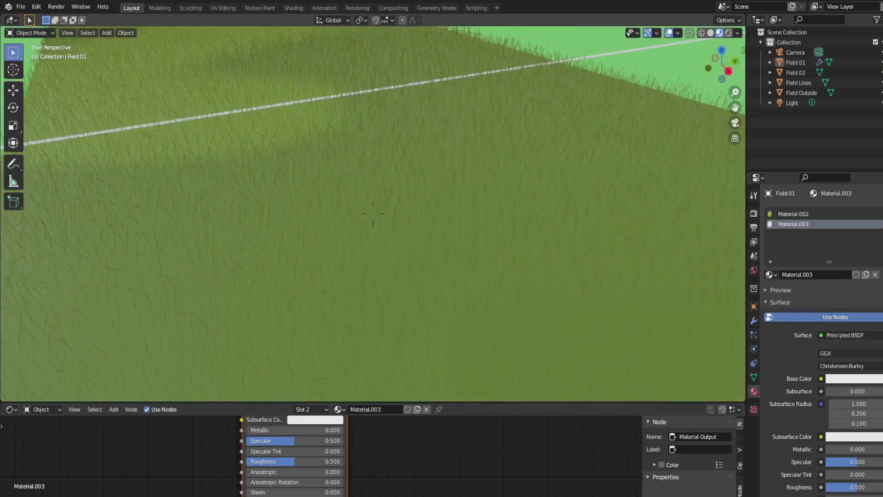
left_click(374, 214)
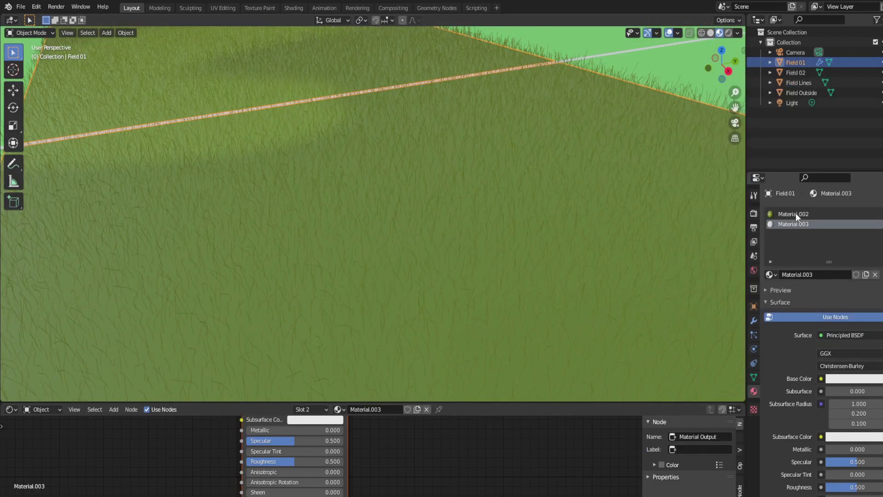
key("alt+a")
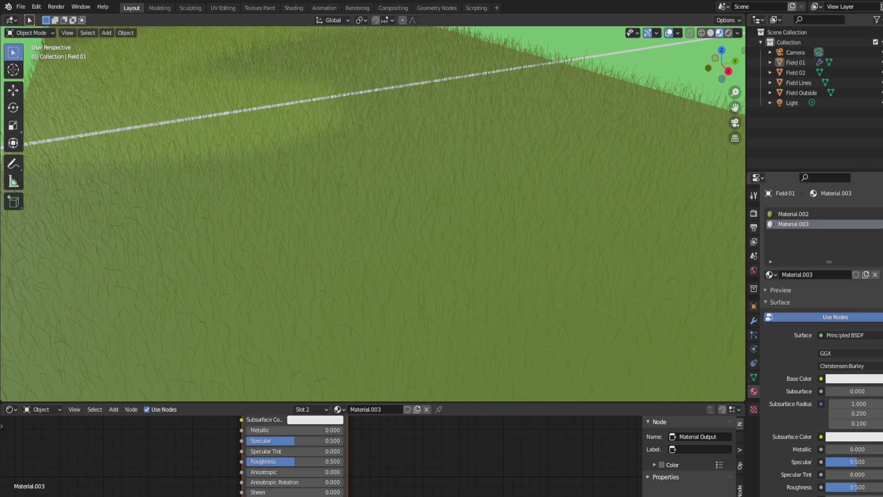
key("ctrl+z")
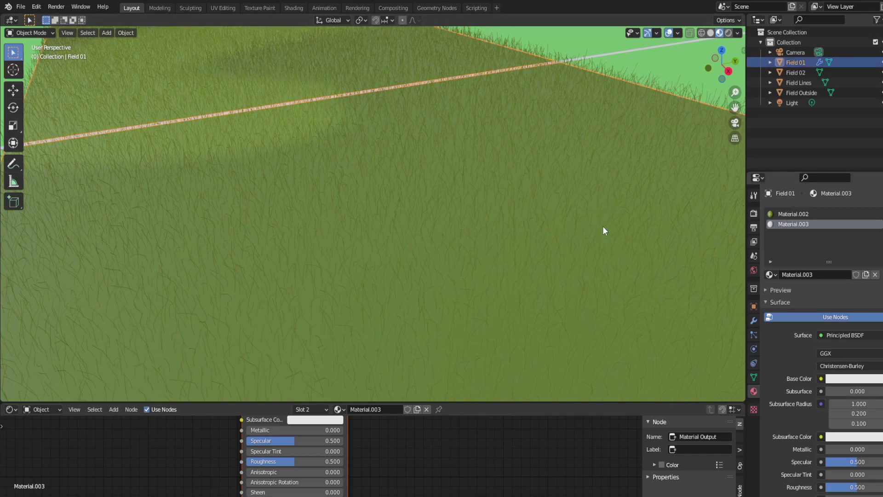
left_click(794, 214)
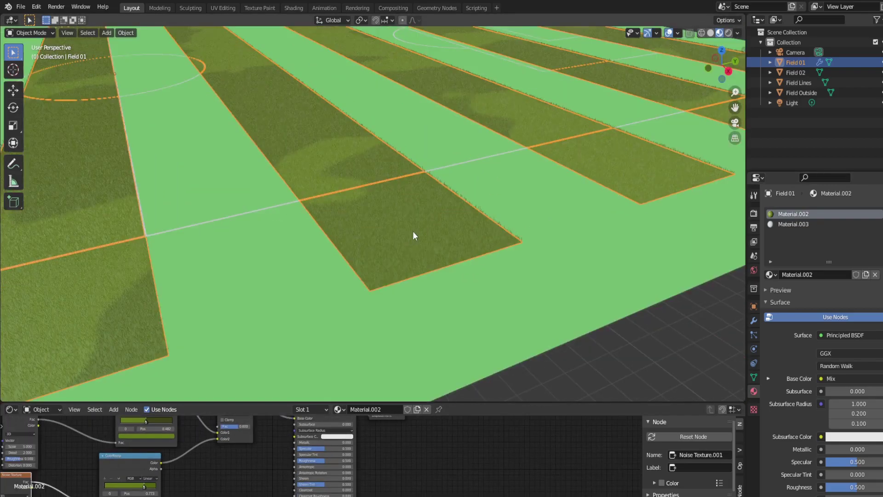
Select every object in the scene and scale them all down together in two passes.
middle_click_drag(414, 236, 368, 202)
left_click(753, 334)
scroll(552, 259, "down", 4)
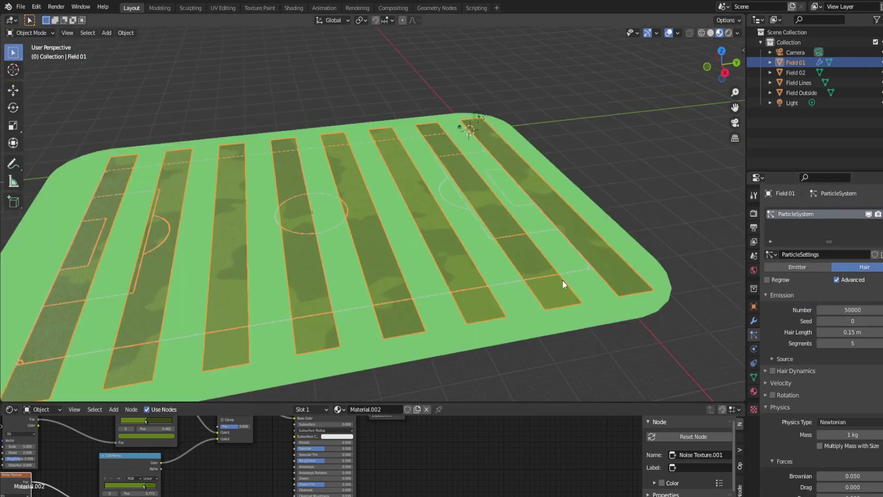
key("a")
key("s")
left_click(474, 162)
scroll(407, 193, "up", 8)
scroll(483, 154, "down", 6)
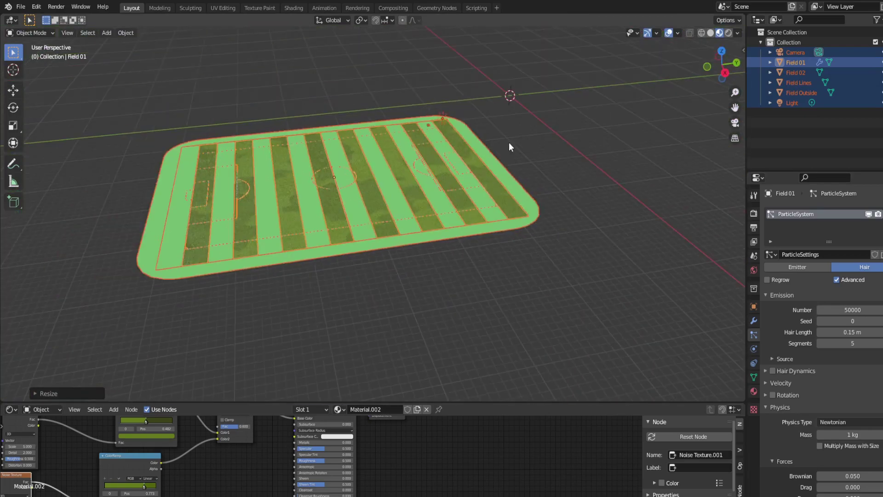
key("s")
left_click(427, 166)
Check the grass height at ground level and rescale the whole selected scene once more.
key("shift+grave")
key("w")
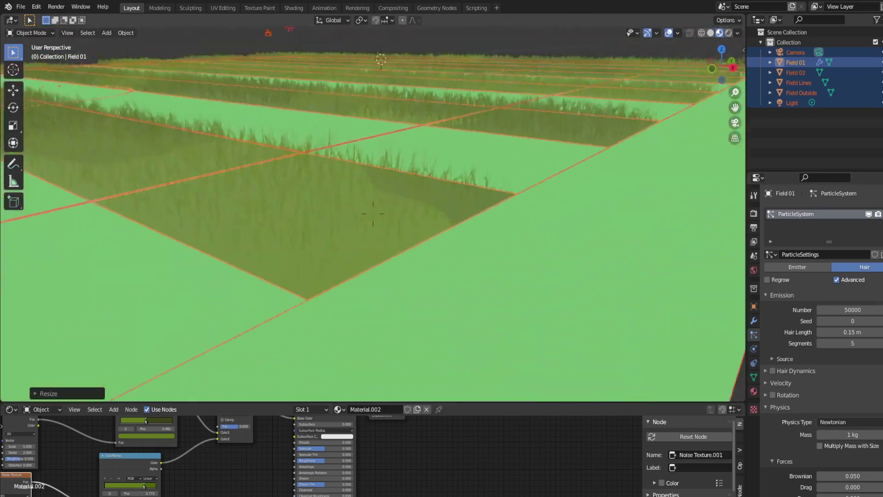
left_click(373, 214)
key("s")
left_click(543, 176)
key("shift+grave")
key("w")
scroll(373, 213, "down", 2)
Set Field 01's hair length to 0.07 m and its hair number to 500000.
left_click_drag(851, 332, 859, 332)
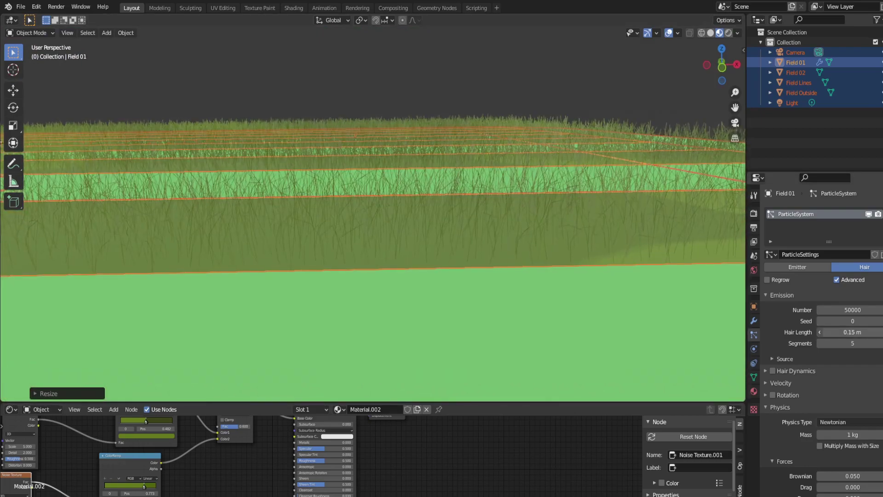
double_click(860, 332)
type("0.07")
key("Return")
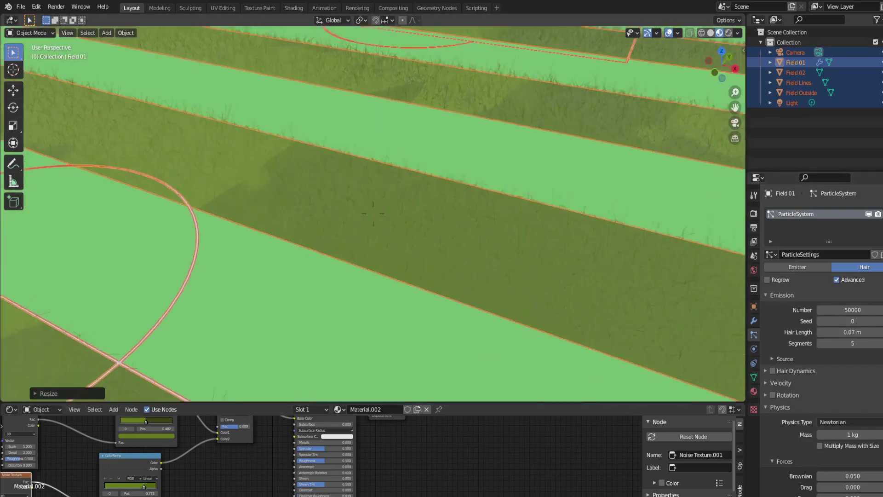
double_click(855, 309)
type("500")
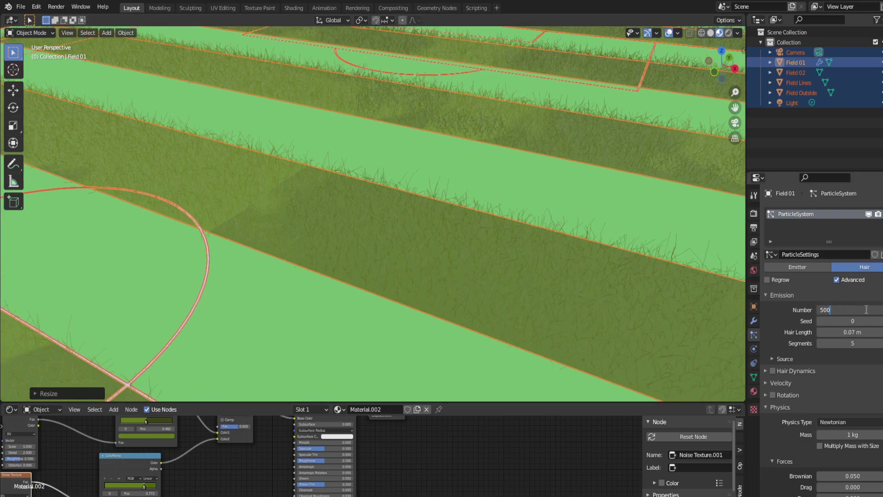
type("000")
key("Return")
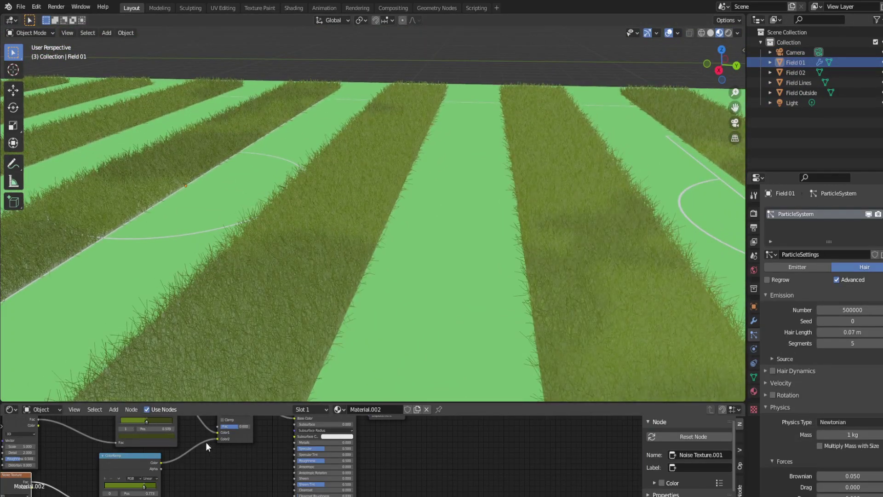
Shift the colour stops on both ColorRamps closer together and inspect the blended greens from ground level.
left_click_drag(142, 489, 140, 491)
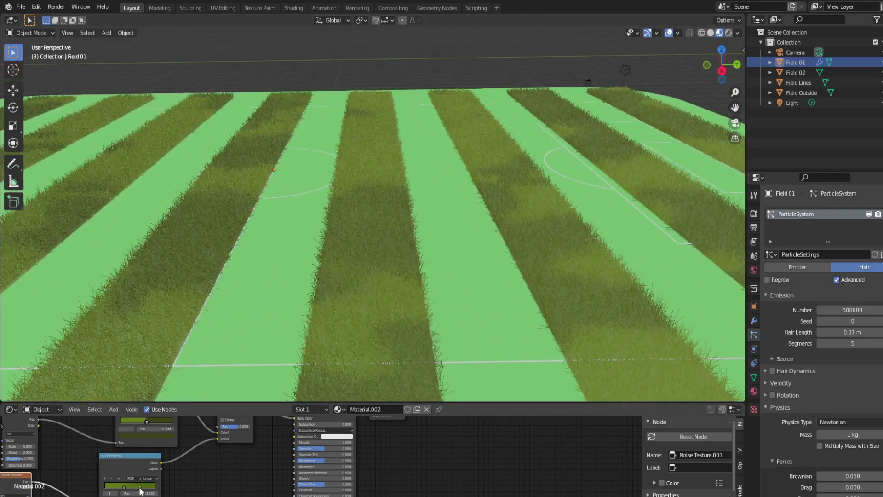
left_click_drag(147, 422, 138, 422)
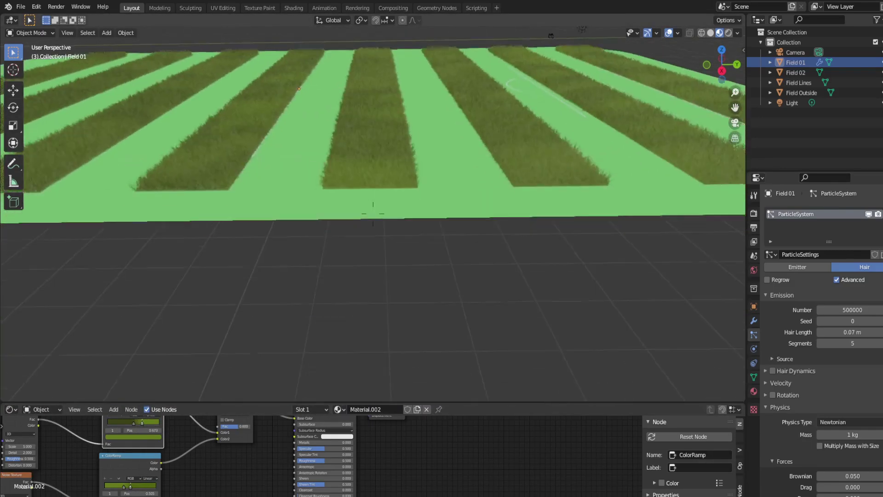
key("w")
key("q")
key("e")
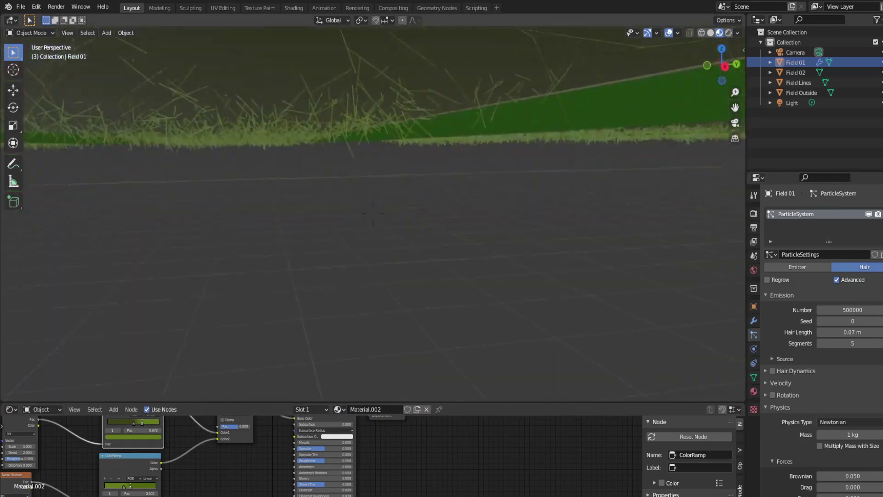
key("q")
key("e")
key("s")
left_click(373, 214)
Add a hair particle system to Field 02 with 500000 hairs and a hair length of 0.07 m.
left_click(798, 73)
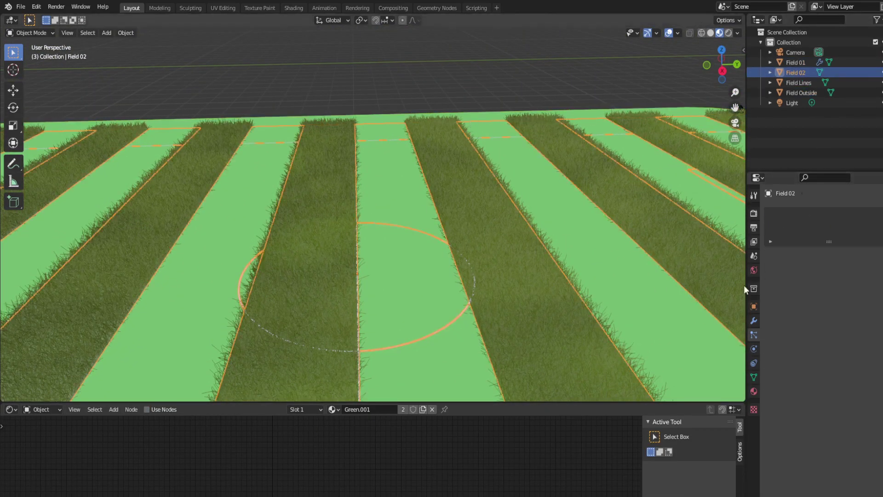
left_click(882, 214)
left_click(857, 266)
left_click(799, 64)
left_click(850, 310)
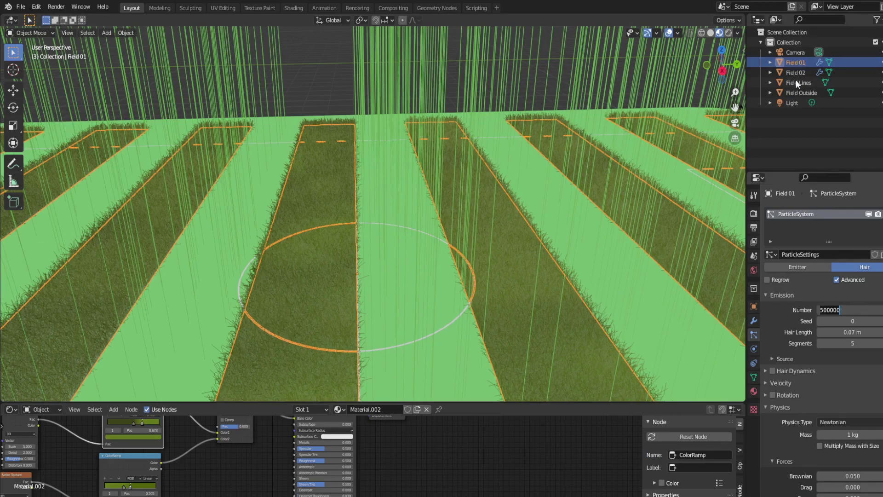
left_click(795, 72)
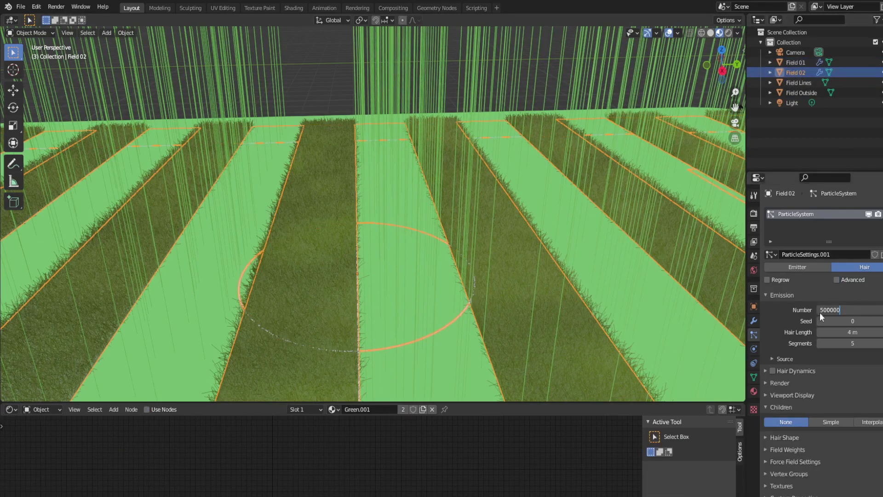
key("Return")
left_click(854, 332)
type("0.07")
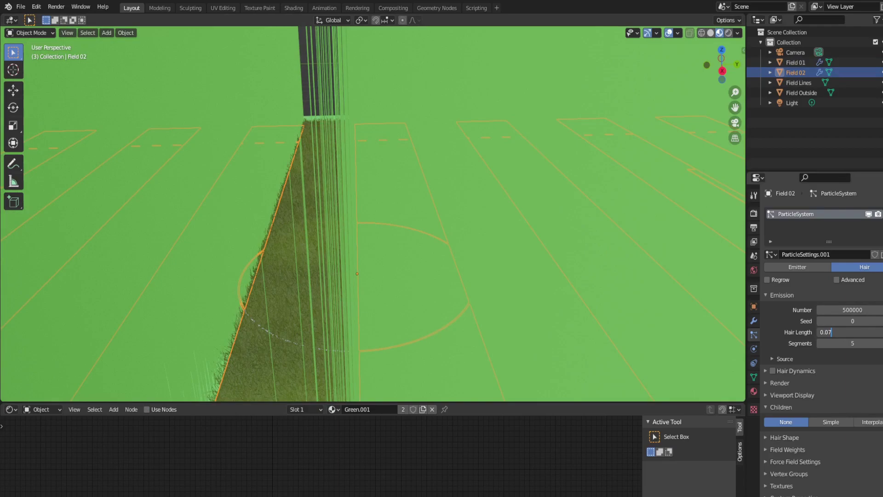
key("Return")
left_click(479, 244)
scroll(242, 429, "down", 3)
left_click(590, 309)
left_click(113, 409)
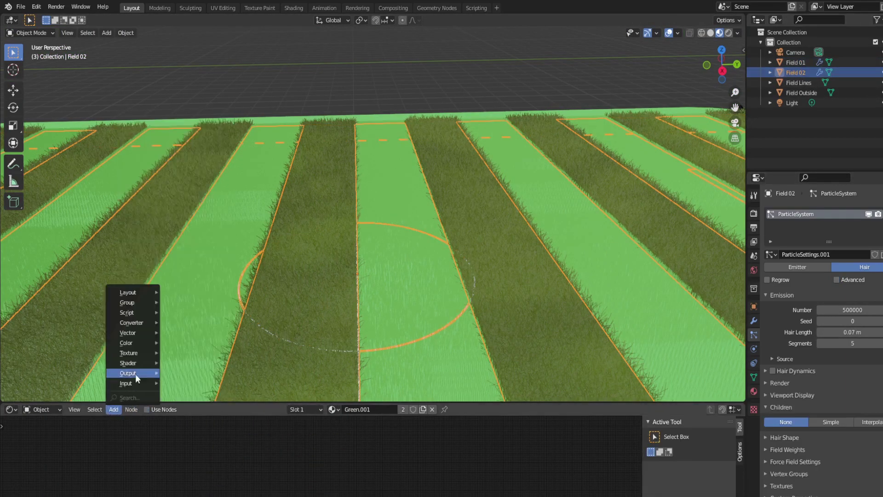
left_click(10, 409)
left_click(36, 375)
right_click(396, 443)
left_click(513, 357)
middle_click_drag(418, 448, 460, 483)
scroll(460, 483, "up", 3)
Remove the existing plain green material from Field 02.
left_click(799, 72)
left_click(882, 224)
left_click(828, 254)
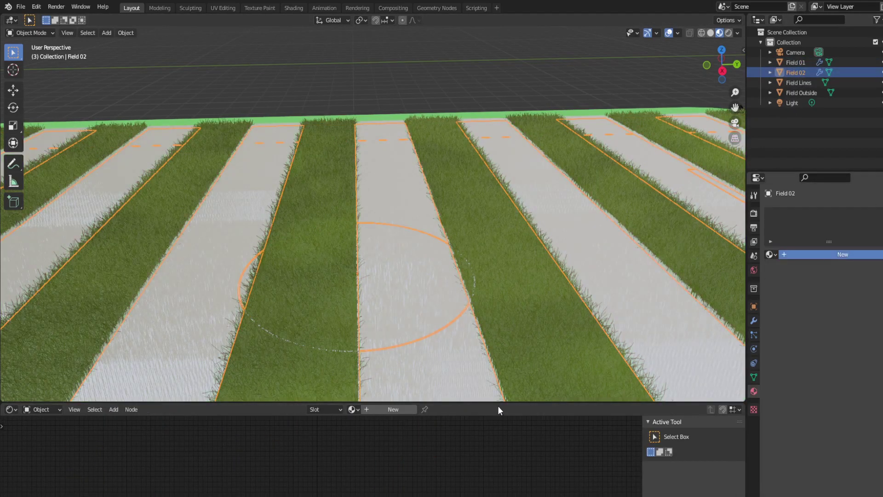
Copy Field 01's grass shader nodes and paste them into a new material on Field 02.
left_click(796, 63)
right_click(467, 453)
left_click(449, 346)
left_click(796, 72)
right_click(489, 441)
left_click(460, 404)
left_click_drag(449, 424, 468, 474)
left_click_drag(462, 448, 344, 434)
Review the copied shader nodes on Field 02 and examine the material across the whole field.
middle_click_drag(363, 464, 363, 424)
scroll(322, 451, "up", 4)
middle_click_drag(483, 437, 477, 449)
left_click(444, 85)
left_click(419, 276)
middle_click_drag(520, 481, 537, 435)
middle_click_drag(486, 459, 504, 409)
scroll(338, 303, "down", 15)
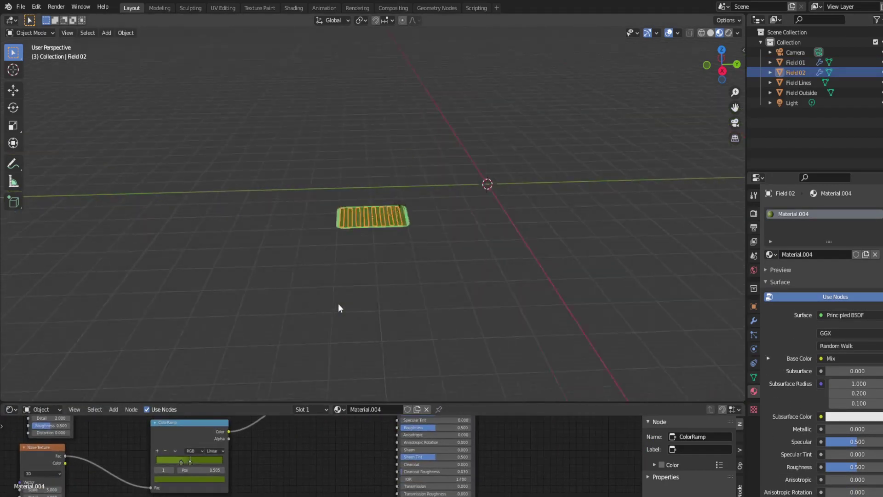
left_click(338, 302)
scroll(404, 206, "up", 15)
scroll(400, 220, "down", 15)
scroll(392, 247, "up", 15)
Enable advanced hair settings on Field 02's particle system and set the Brownian force to 0.05.
left_click(796, 73)
left_click(754, 334)
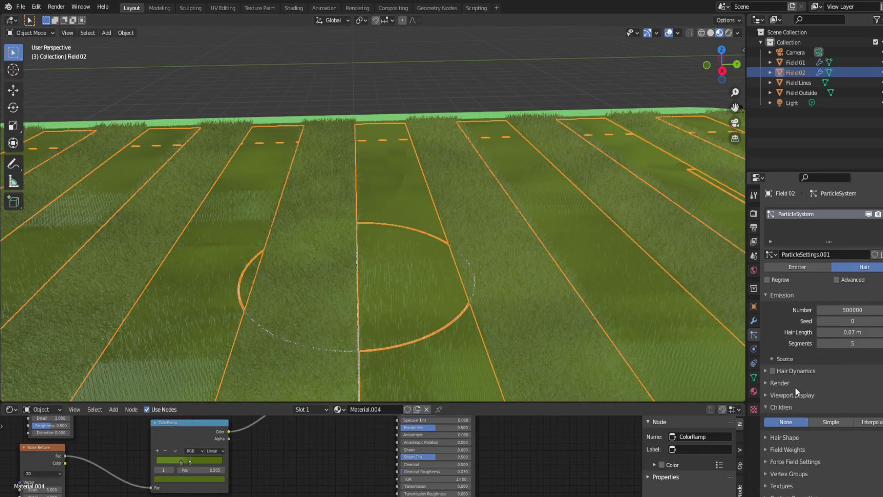
left_click(837, 279)
scroll(793, 339, "down", 2)
left_click(847, 434)
type("0.0")
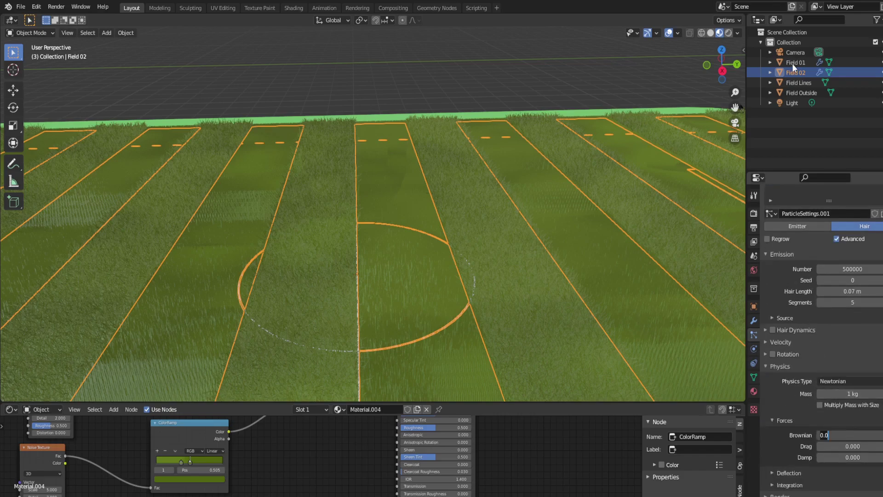
type("5")
key("Return")
Adjust the height of the Field Lines object along Z so the white lines sit within the grass.
middle_click_drag(481, 239, 492, 269)
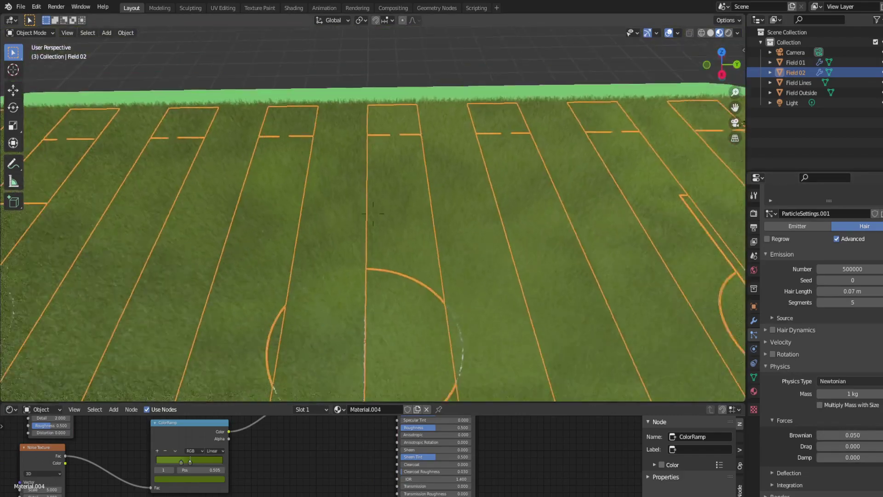
scroll(670, 67, "down", 5)
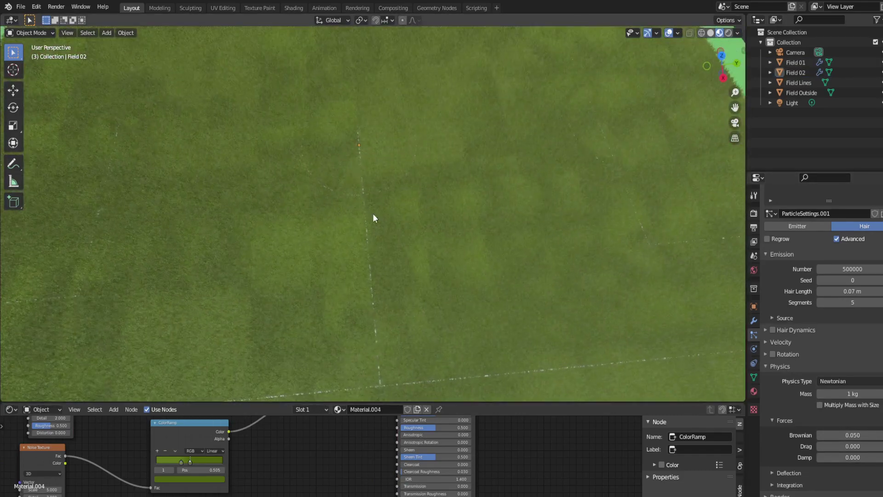
left_click(14, 91)
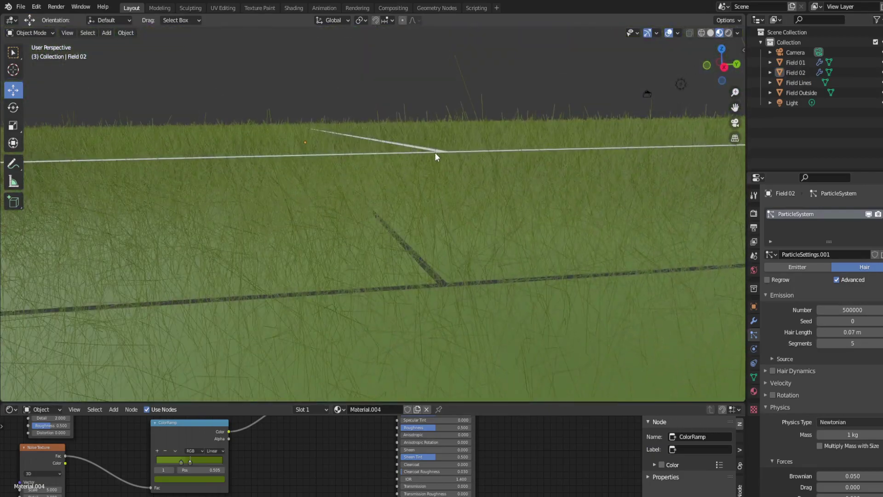
left_click(338, 136)
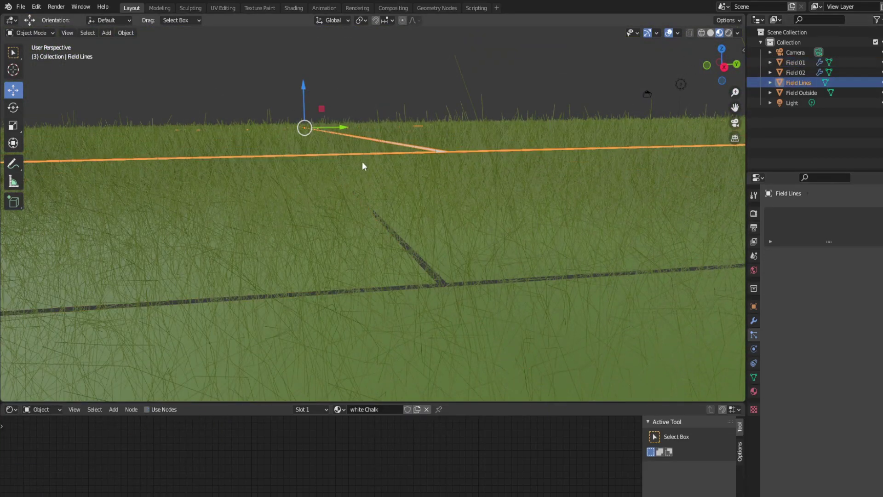
left_click(417, 218)
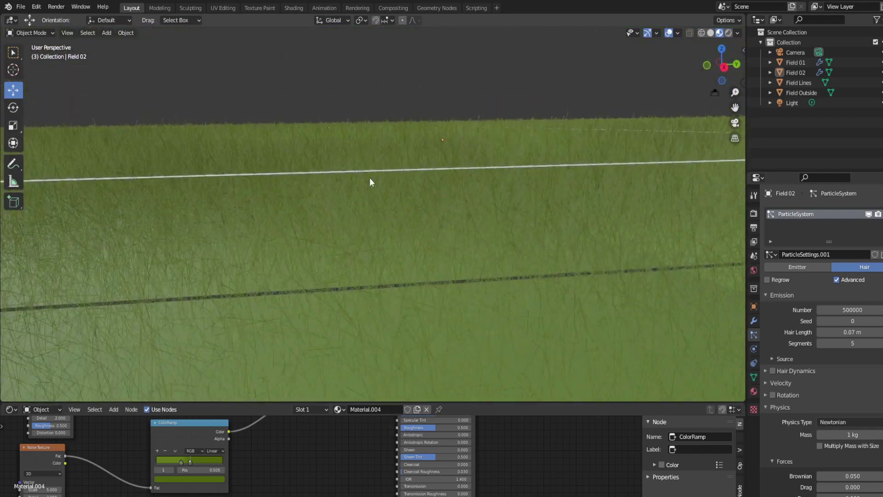
left_click(369, 178)
key("g")
key("z")
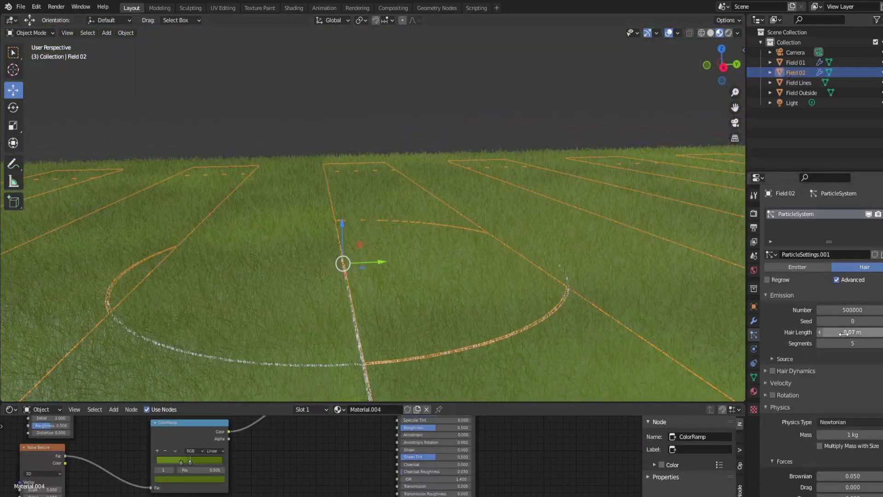
Set Field 02's hair length to 0.03 m.
left_click(846, 336)
type("0.03")
key("Return")
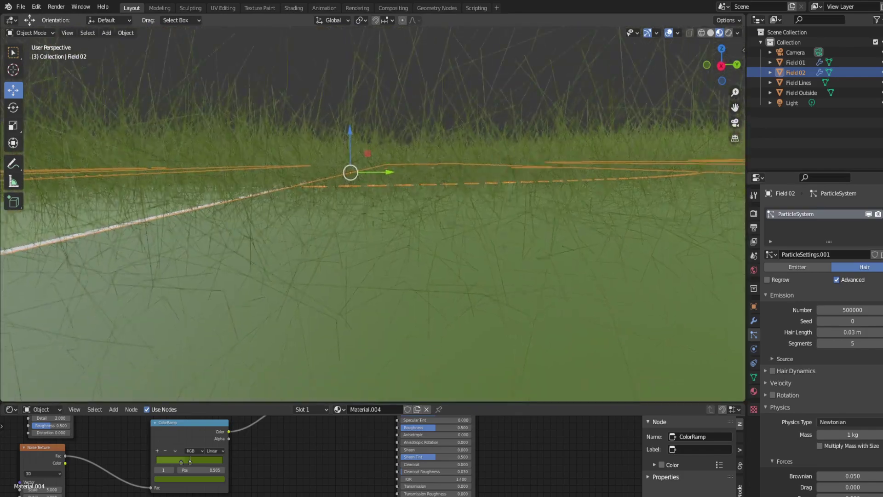
Set the hair length of Field 02's particle system to 0.01 m.
left_click(851, 332)
type("0.02")
key("BackSpace")
type("1 m")
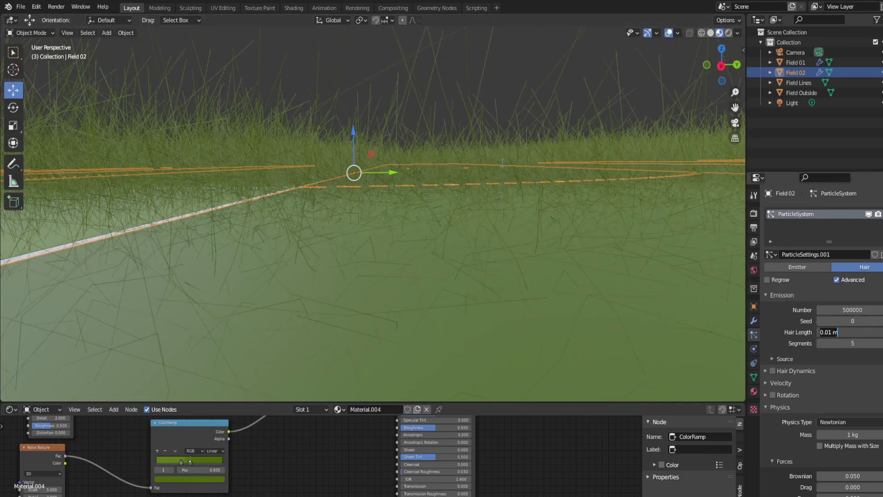
key("Return")
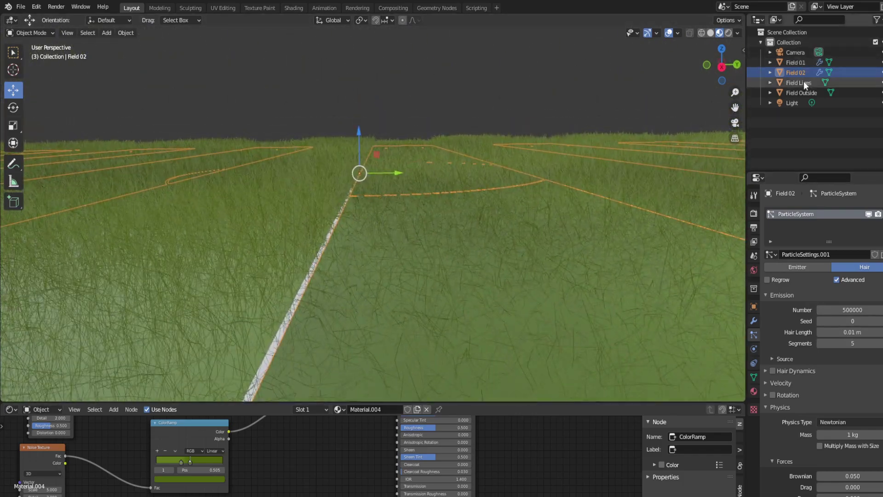
Set the hair length of Field 01's particle system to 0.01 m as well.
left_click(794, 63)
double_click(857, 336)
key("Return")
Delete the Field Outside plane surrounding the striped field.
left_click(464, 115)
scroll(464, 124, "down", 5)
middle_click_drag(460, 138, 469, 202)
scroll(451, 230, "down", 3)
left_click(405, 357)
key("Delete")
Select Field 02 and try moving a color stop in its upper ColorRamp toward the high end of the gradient.
key("shift+grave")
key("w")
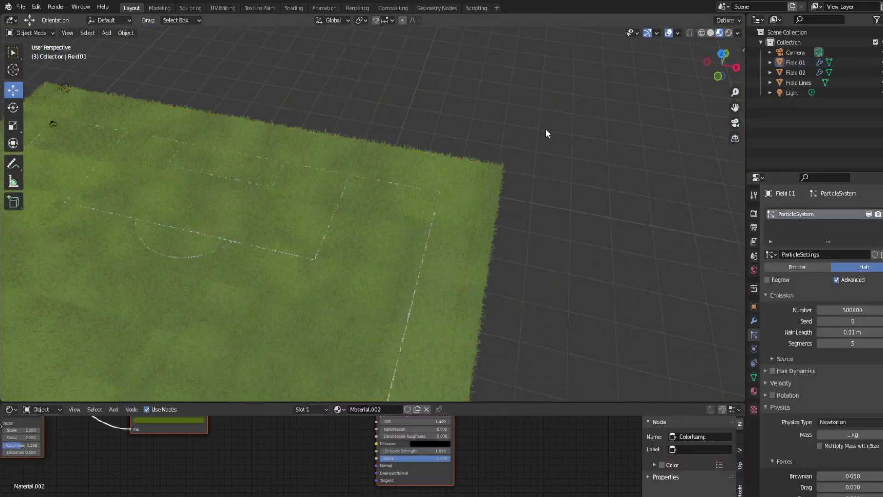
key("shift+grave")
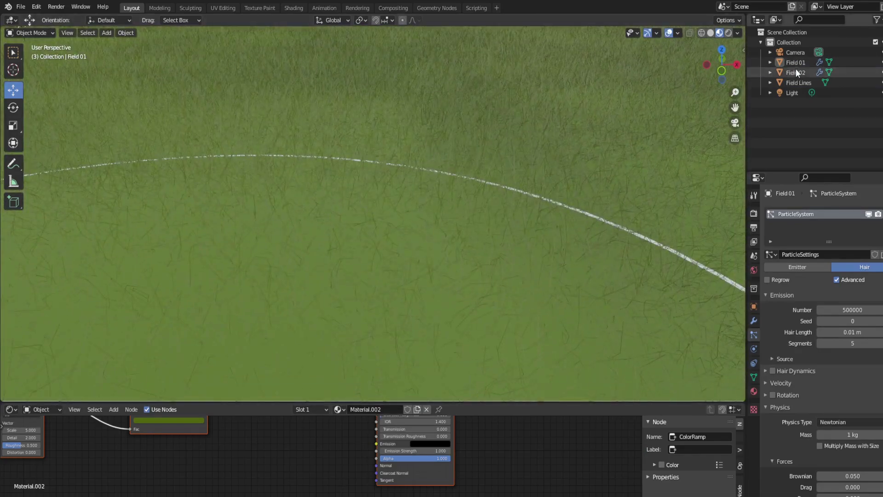
left_click(796, 73)
scroll(532, 440, "down", 5)
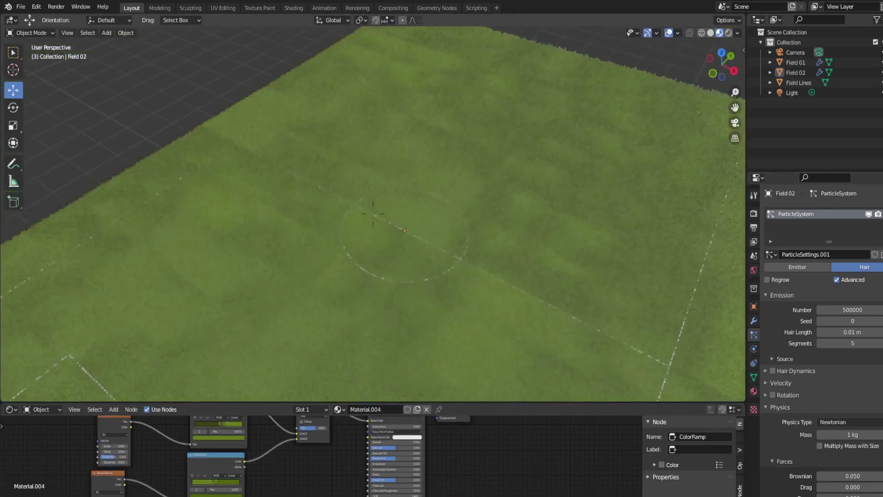
key("s")
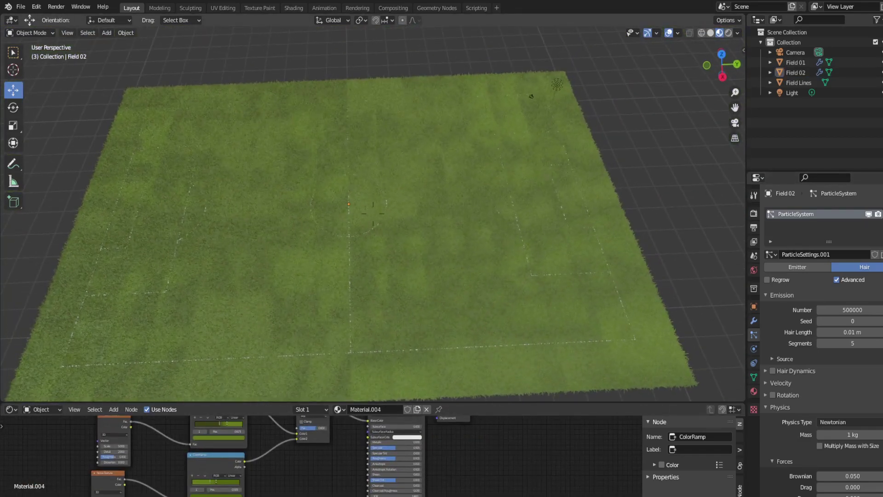
left_click(373, 213)
scroll(249, 438, "up", 4)
middle_click_drag(249, 438, 284, 471)
left_click_drag(216, 445, 236, 448)
Shift the color stops of Field 02's upper ColorRamp toward the low end of the gradient.
scroll(373, 213, "up", 2)
scroll(373, 214, "up", 4)
middle_click_drag(373, 214, 364, 198)
scroll(363, 198, "down", 3)
left_click_drag(235, 449, 213, 451)
left_click_drag(220, 451, 212, 453)
Fine-tune the stops of Field 02's upper ColorRamp, placing the first one at 0.441, to make the stripes contrast across the field.
scroll(368, 230, "down", 4)
middle_click_drag(368, 230, 368, 263)
middle_click_drag(368, 184, 327, 272, "shift")
mouse_move(209, 451)
left_mouse_down()
mouse_move(165, 454)
mouse_move(236, 449)
mouse_move(219, 451)
left_mouse_up()
mouse_move(213, 451)
left_mouse_down()
mouse_move(186, 452)
mouse_move(197, 454)
left_mouse_up()
scroll(373, 213, "down", 6)
key("shift+grave")
key("w")
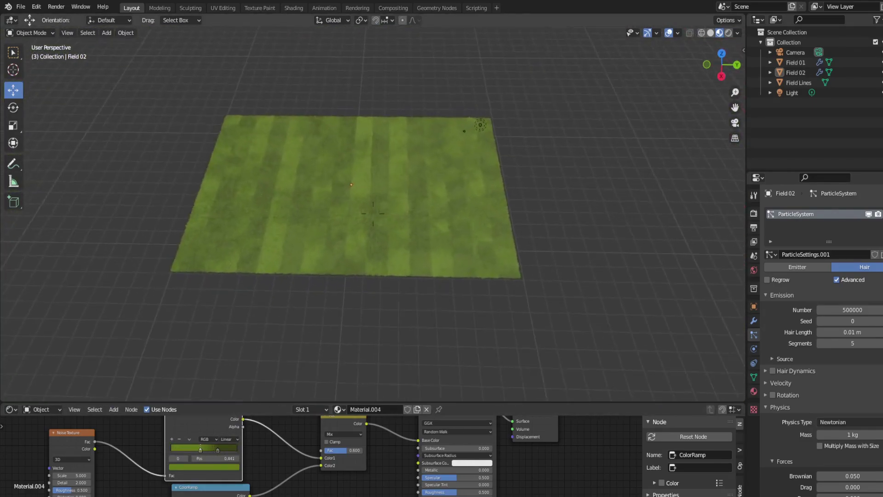